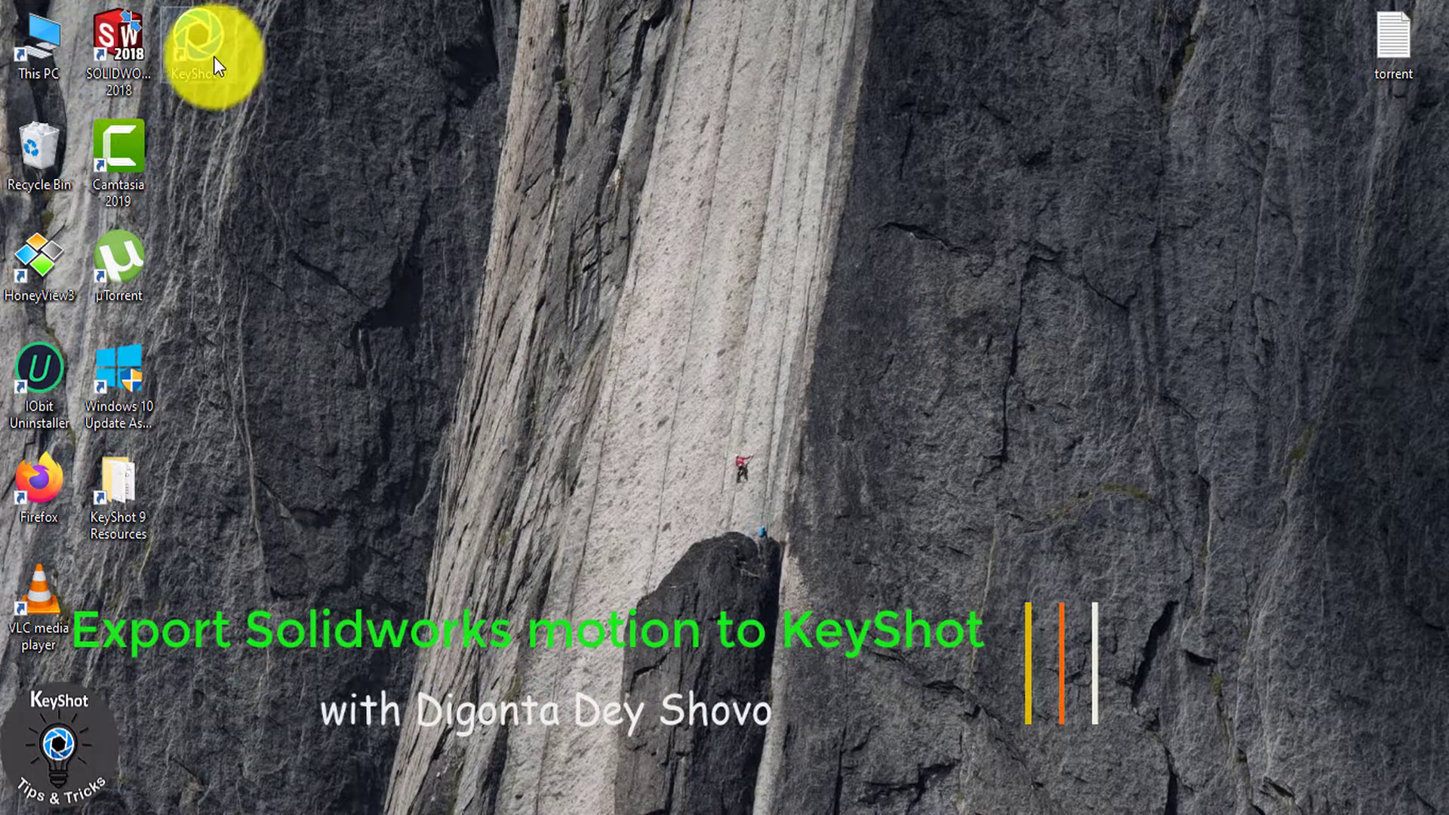
Step: Launch SOLIDWORKS 2018 from its desktop shortcut
double_click(119, 37)
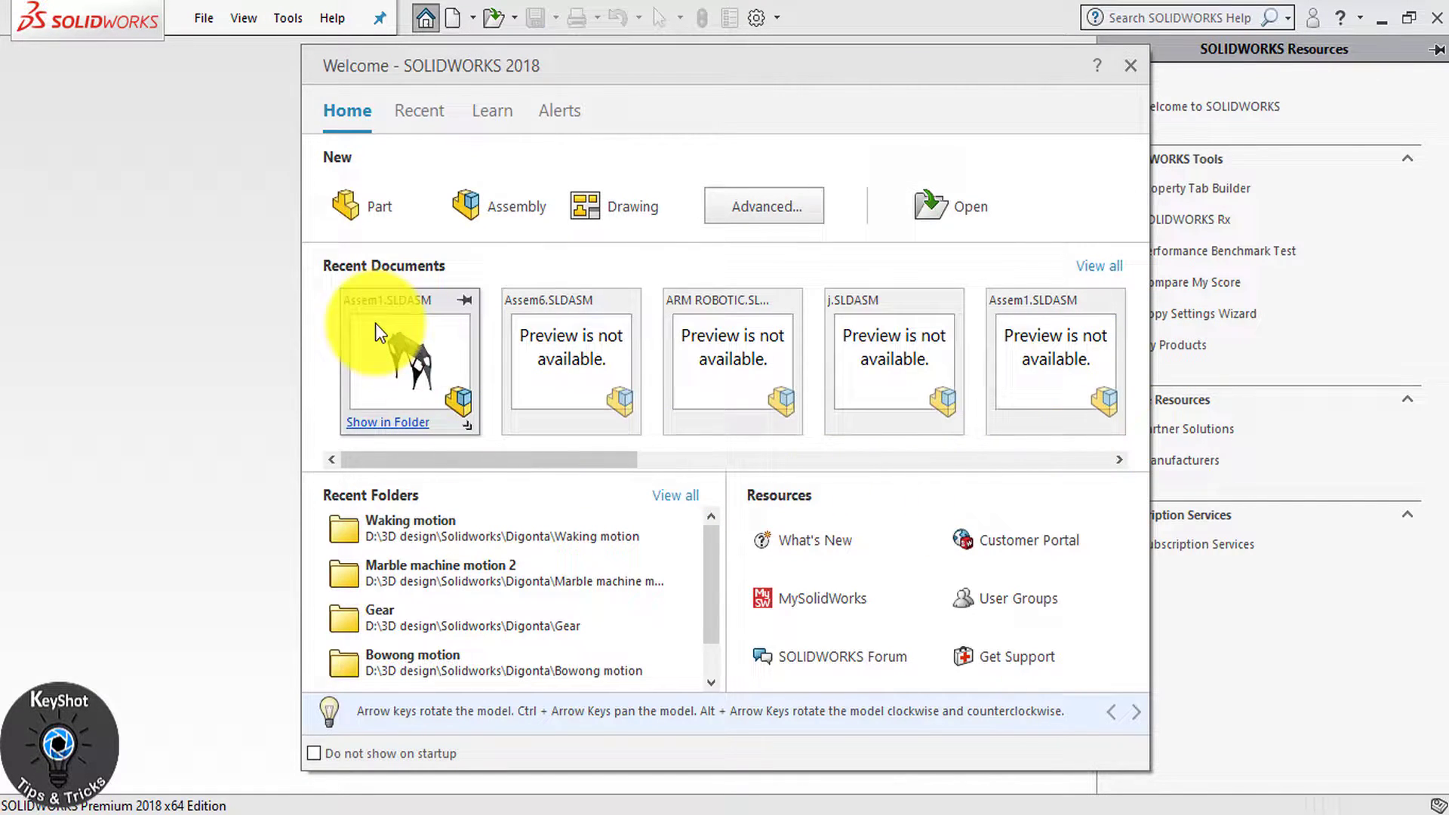
Step: Open Assem1, enable SOLIDWORKS Motion, and calculate Motion Study 1 as a Motion Analysis
click(390, 323)
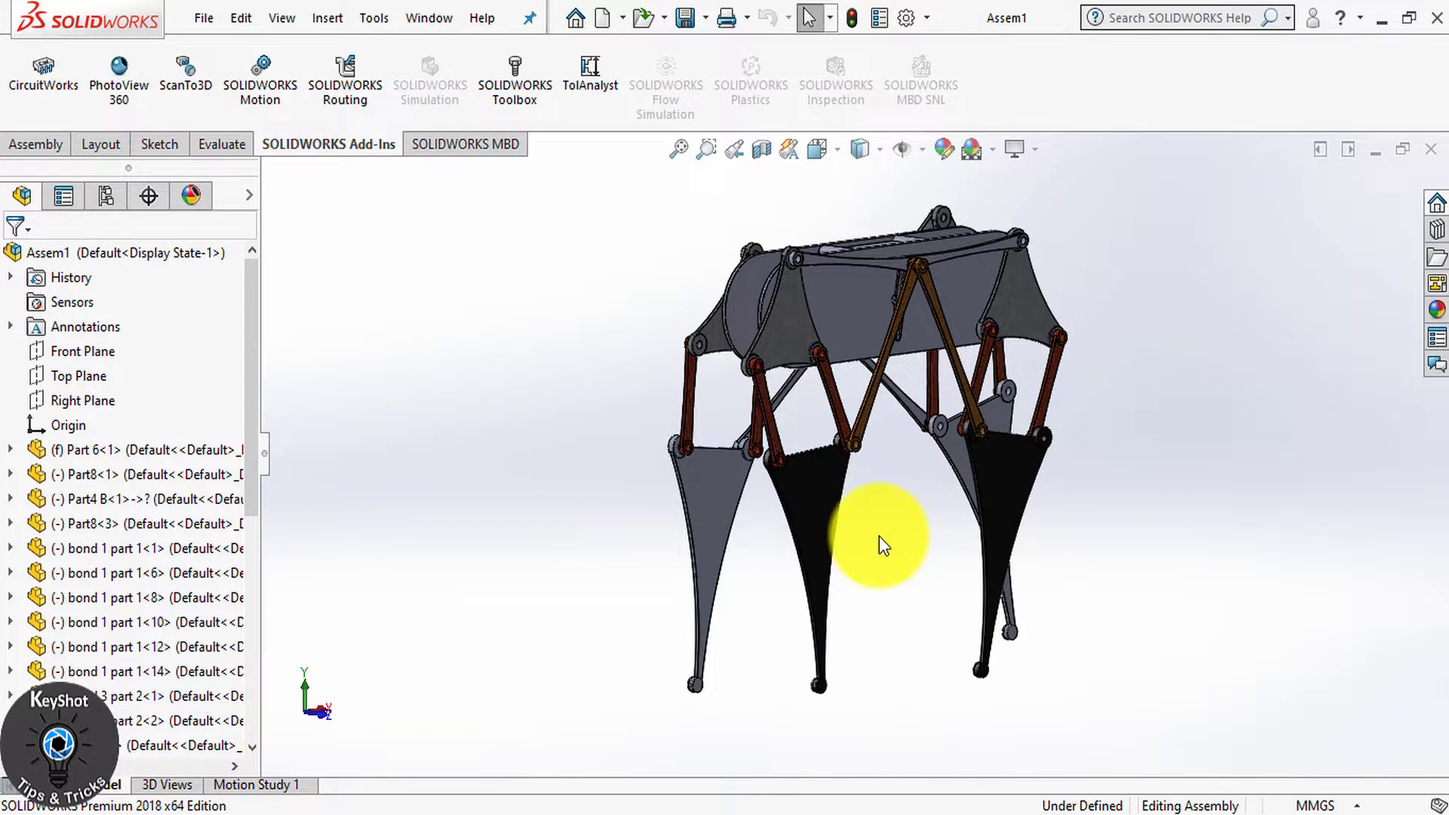
click(285, 786)
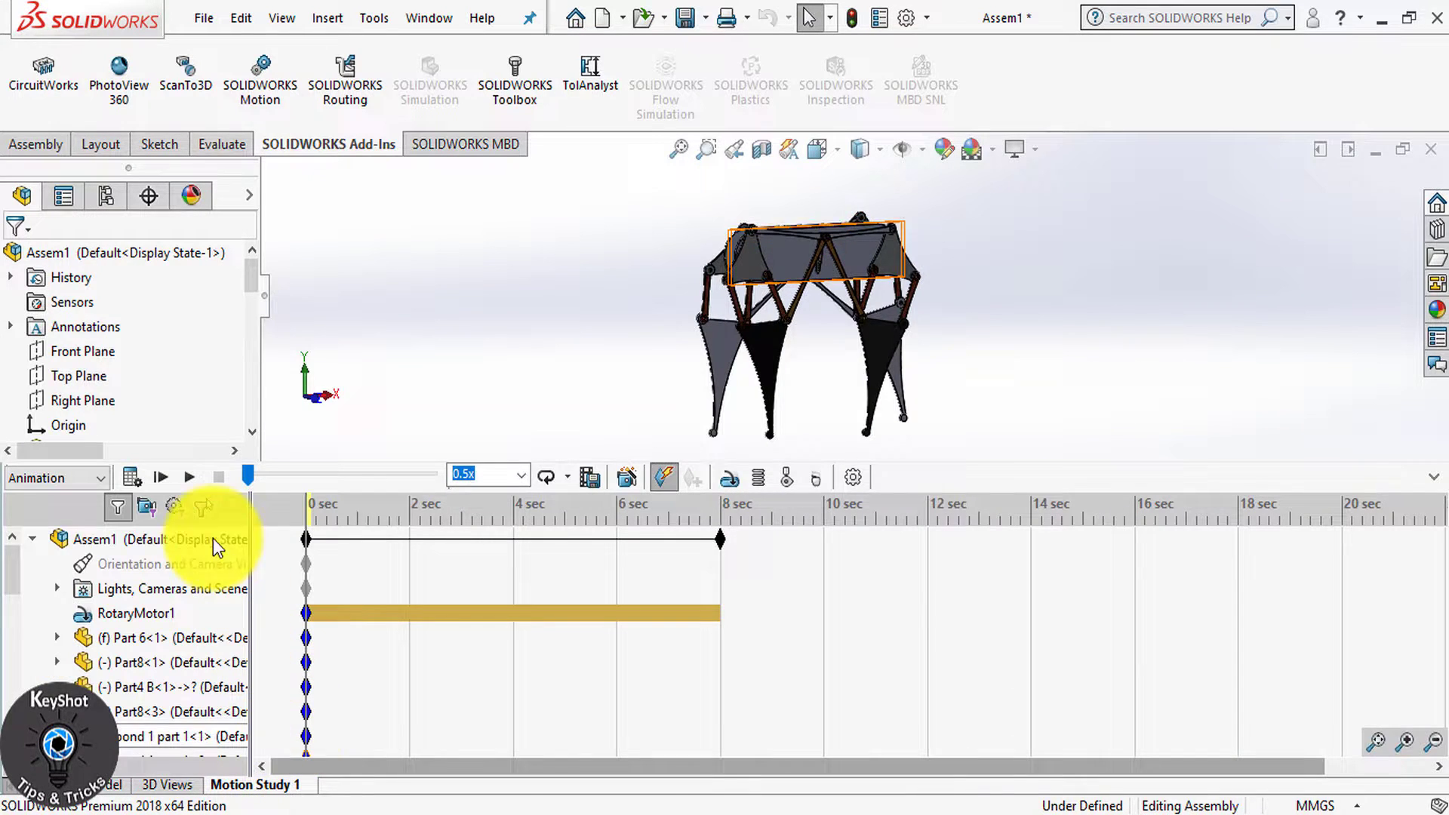
click(271, 77)
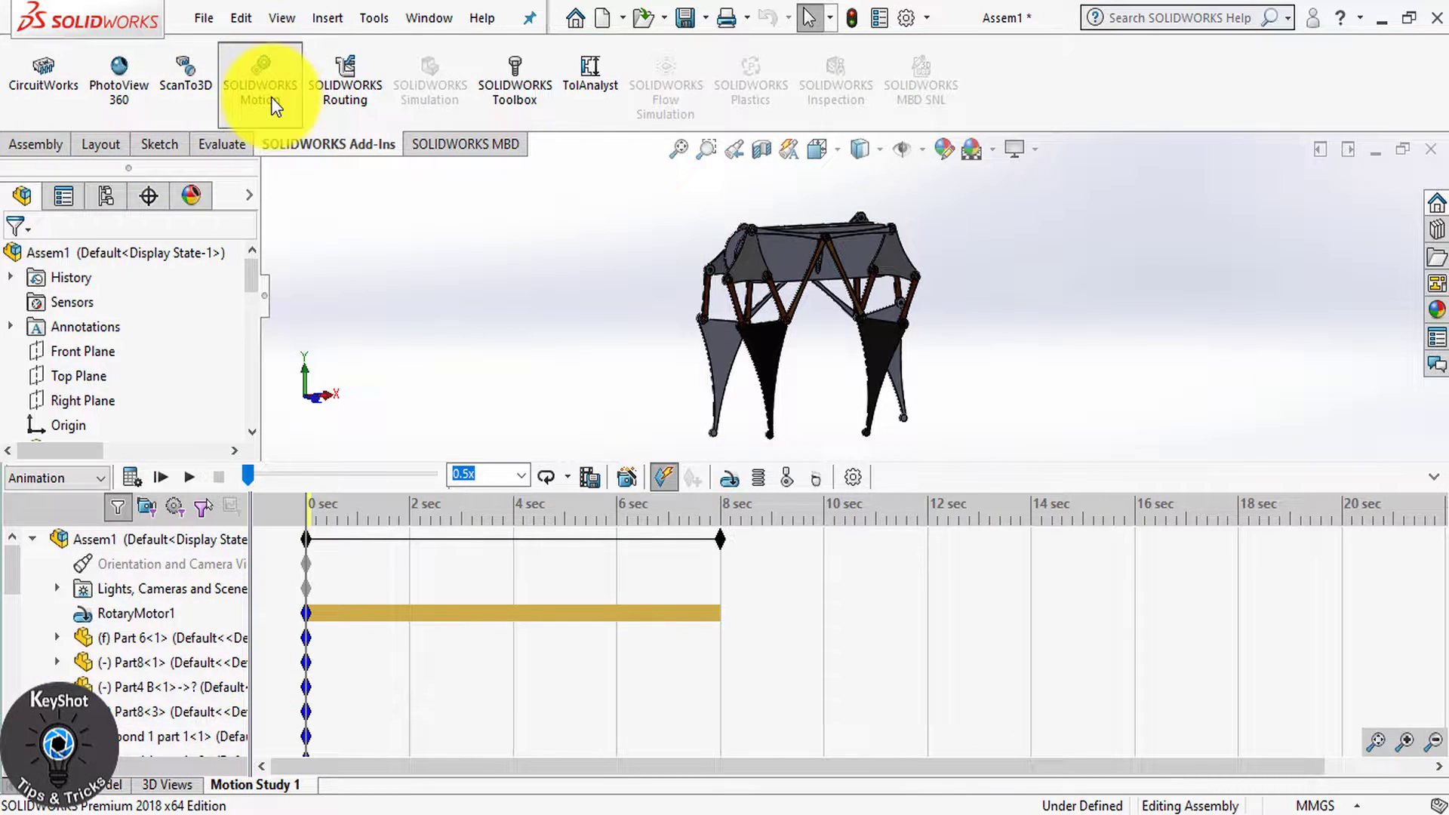
click(96, 475)
click(60, 541)
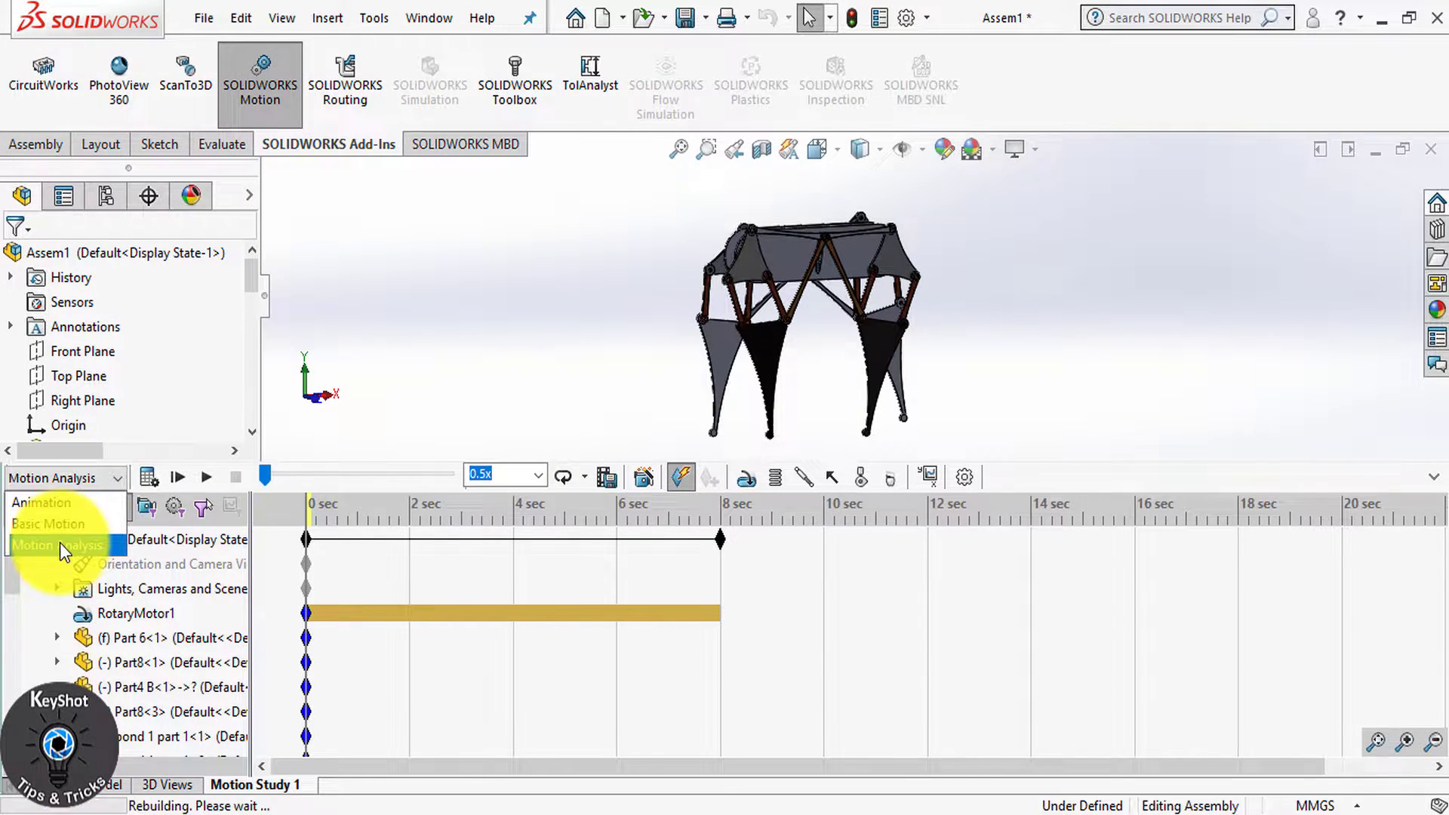
click(165, 474)
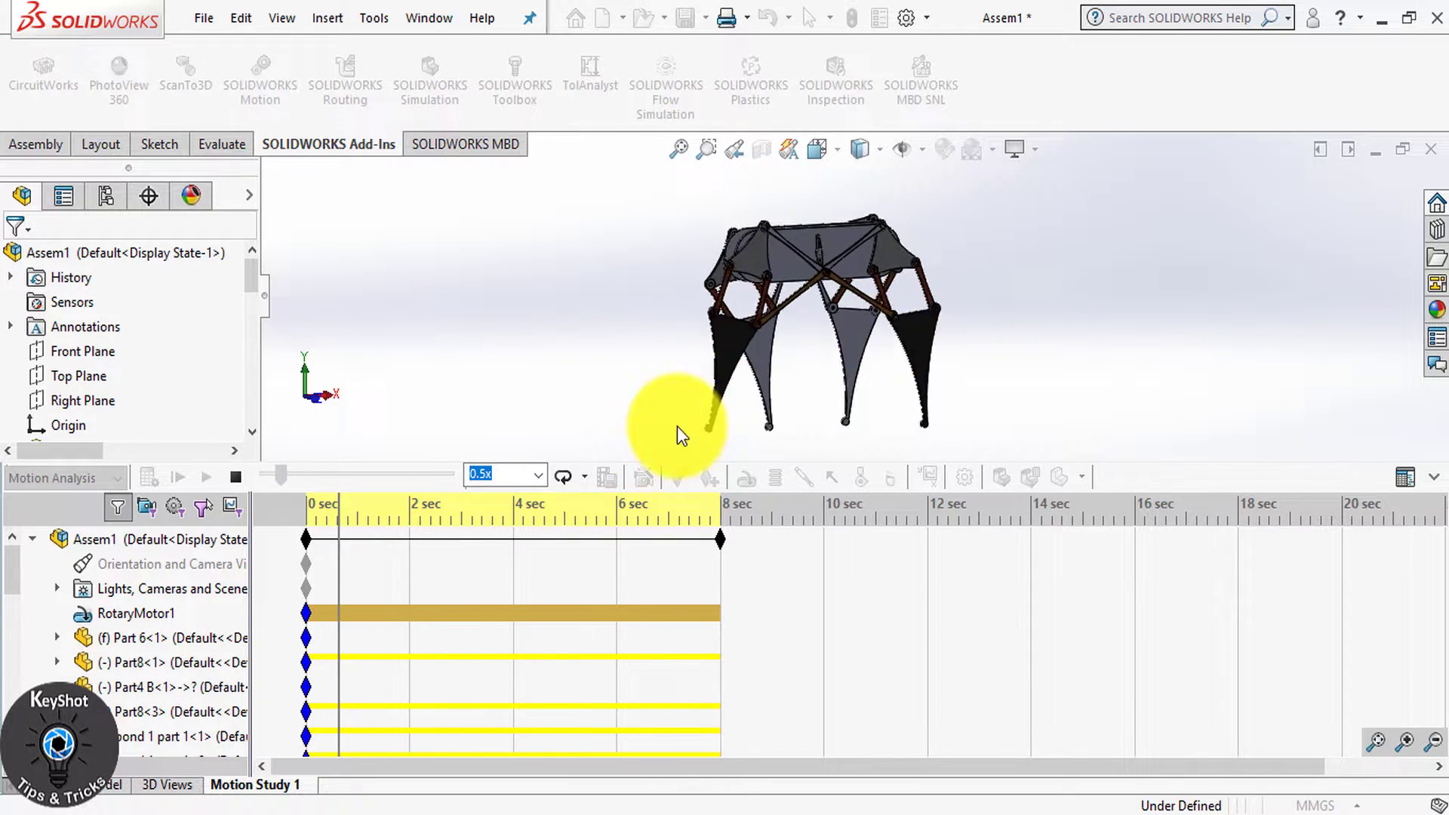
Step: Stop the motion playback and start the Export to KeyShot 9 file command
click(240, 476)
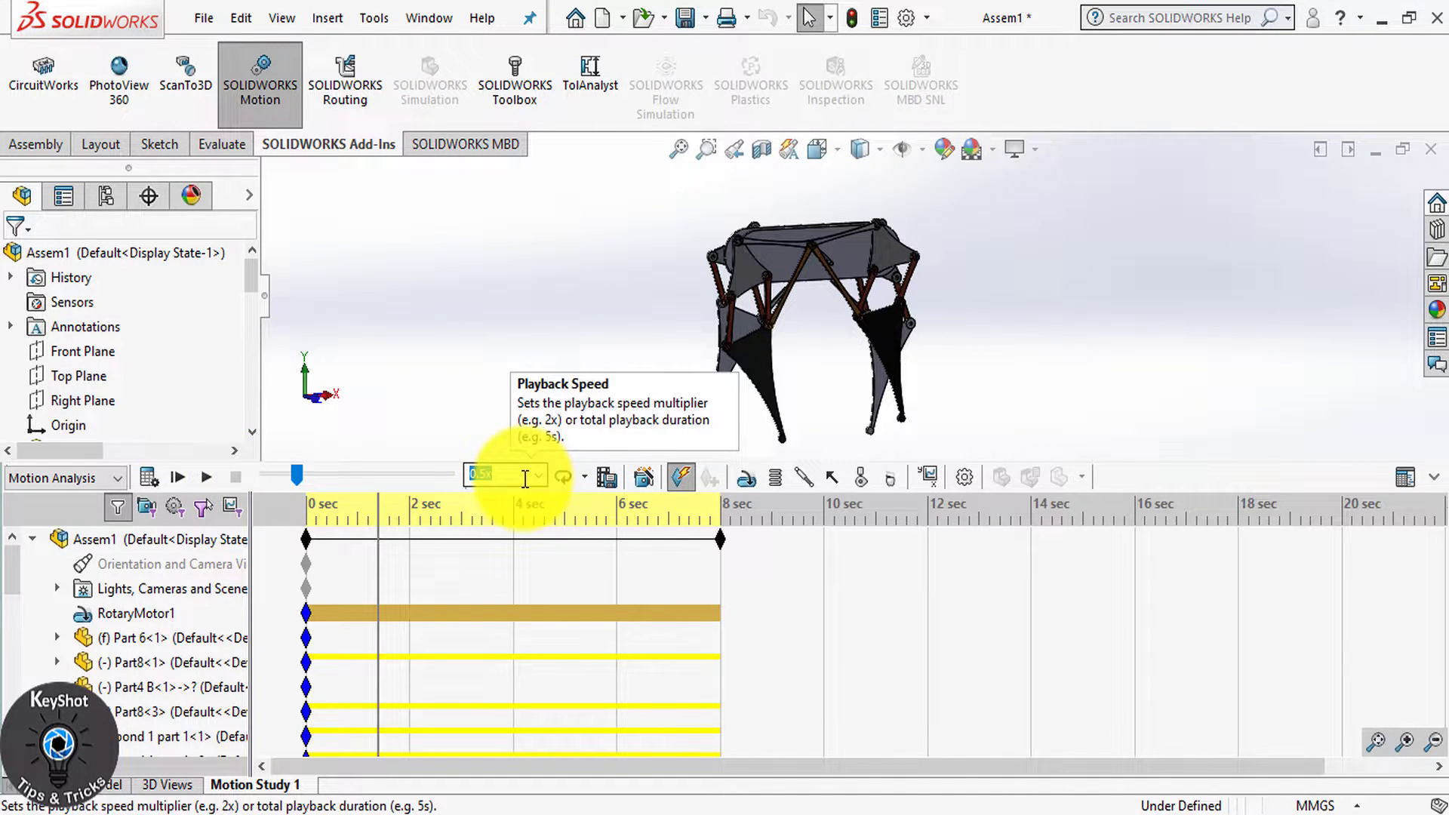
click(374, 18)
mouse_move(526, 136)
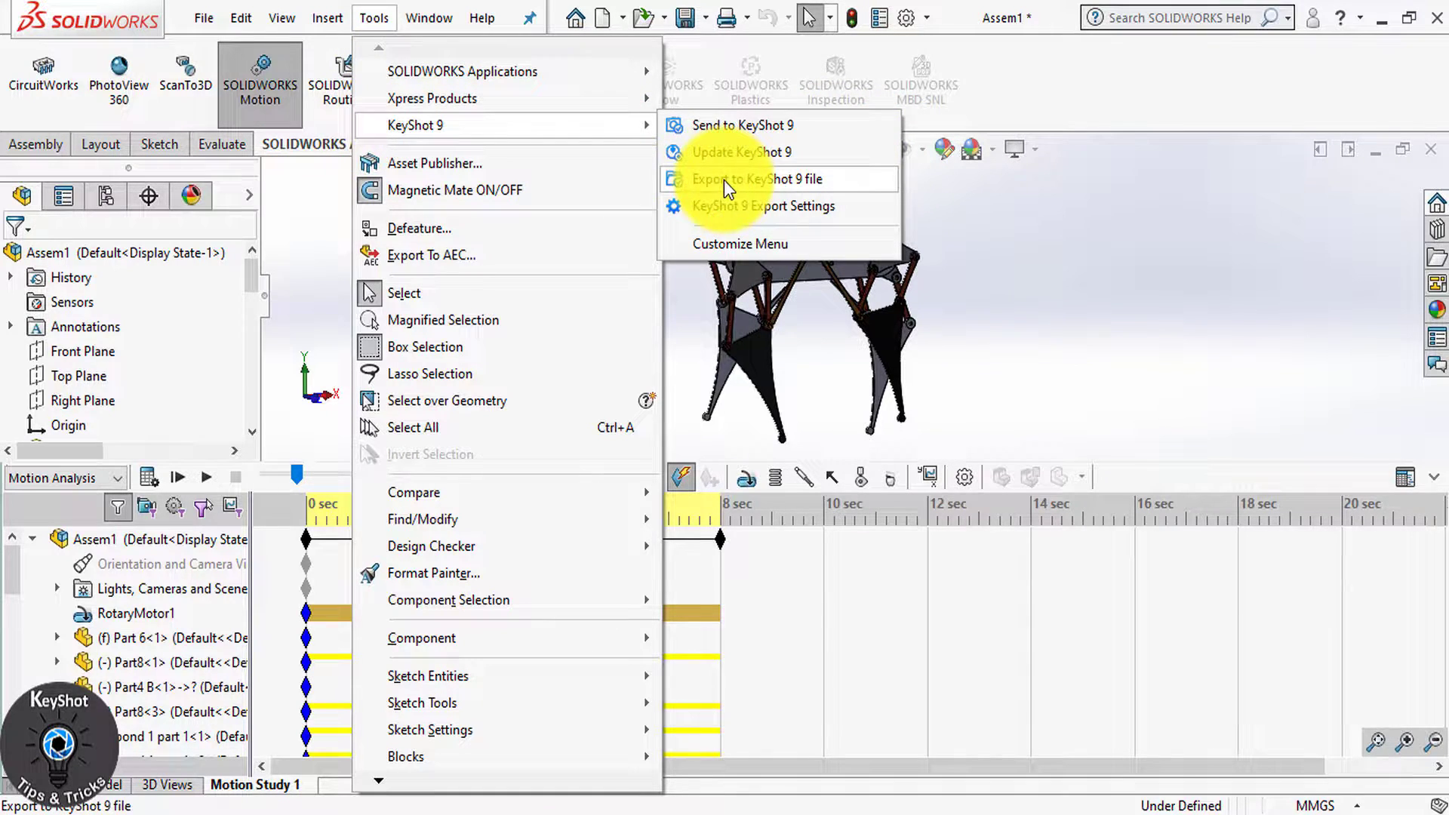
click(859, 185)
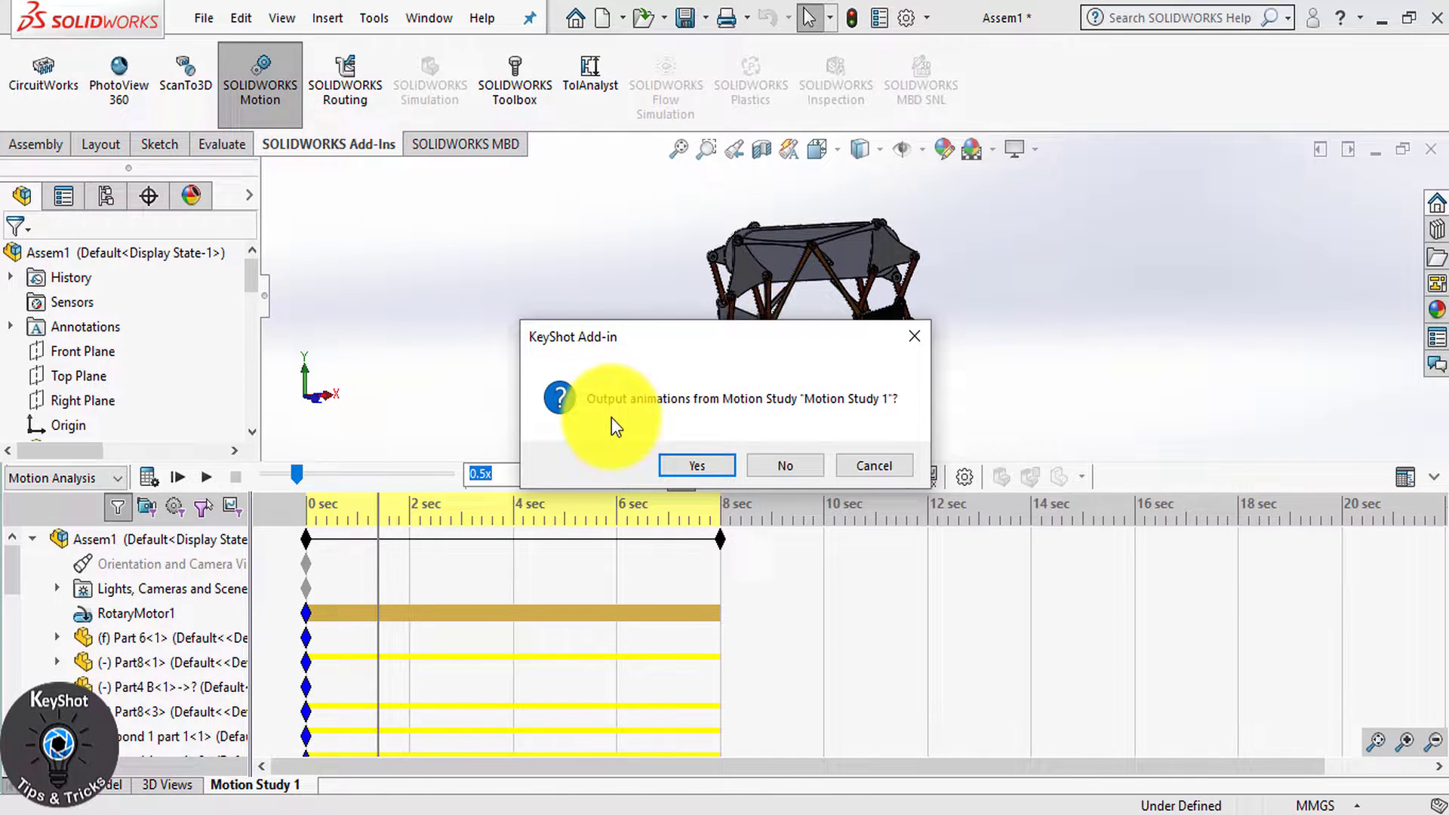
Step: Include the Motion Study 1 animation and save it as motion 1.bip in D:\3D design\Keyshot
click(703, 465)
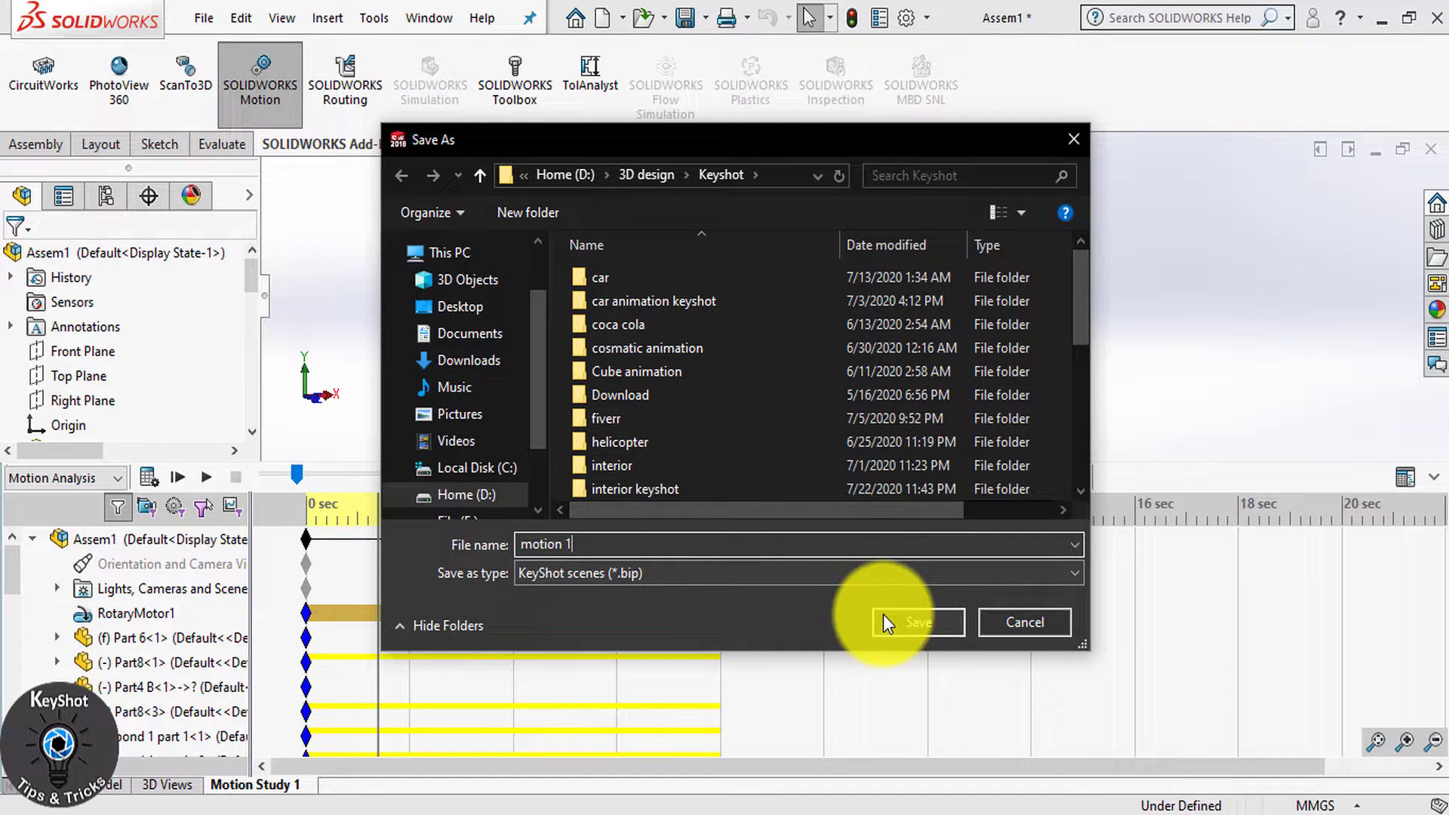
click(911, 619)
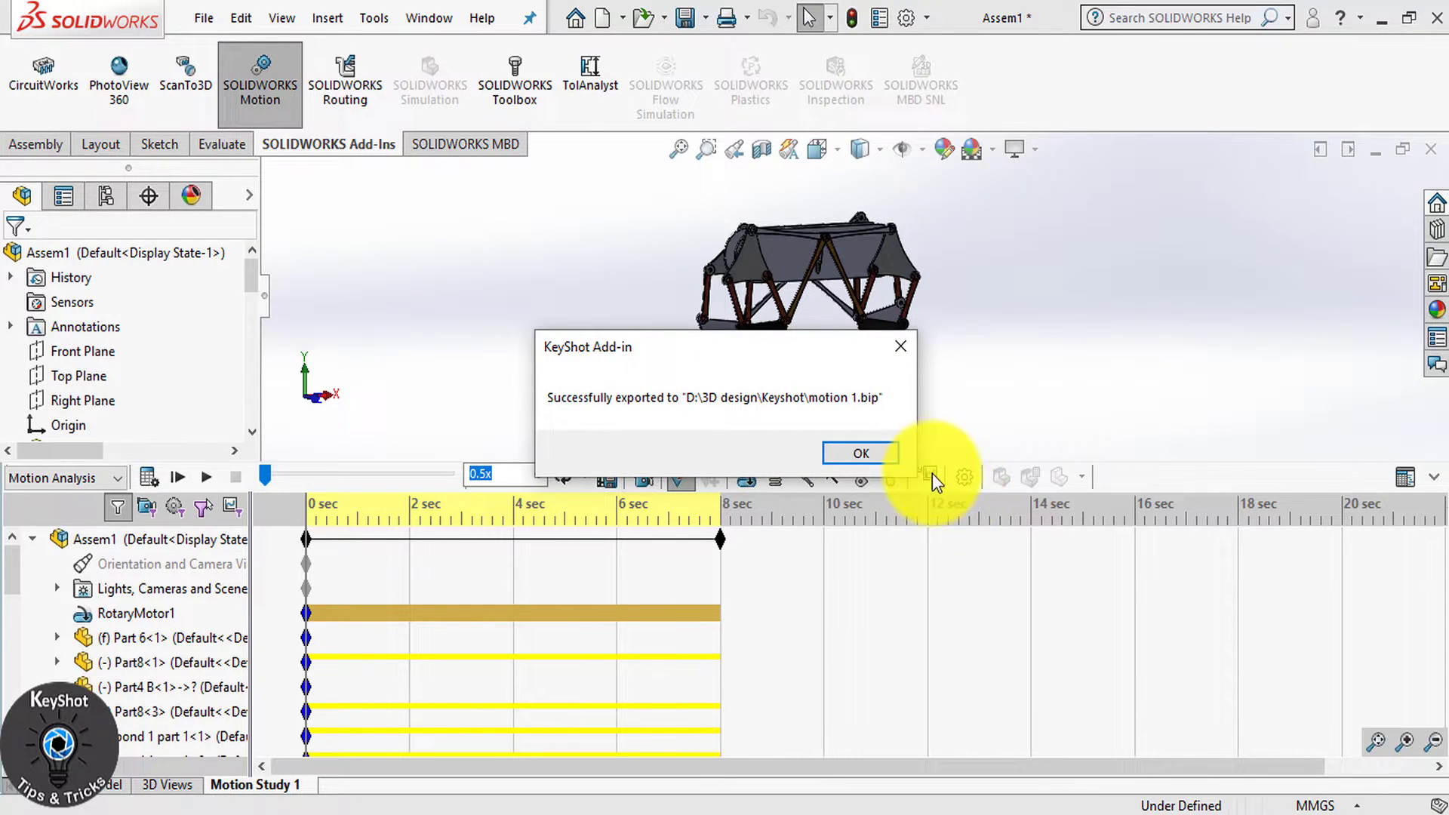
click(860, 454)
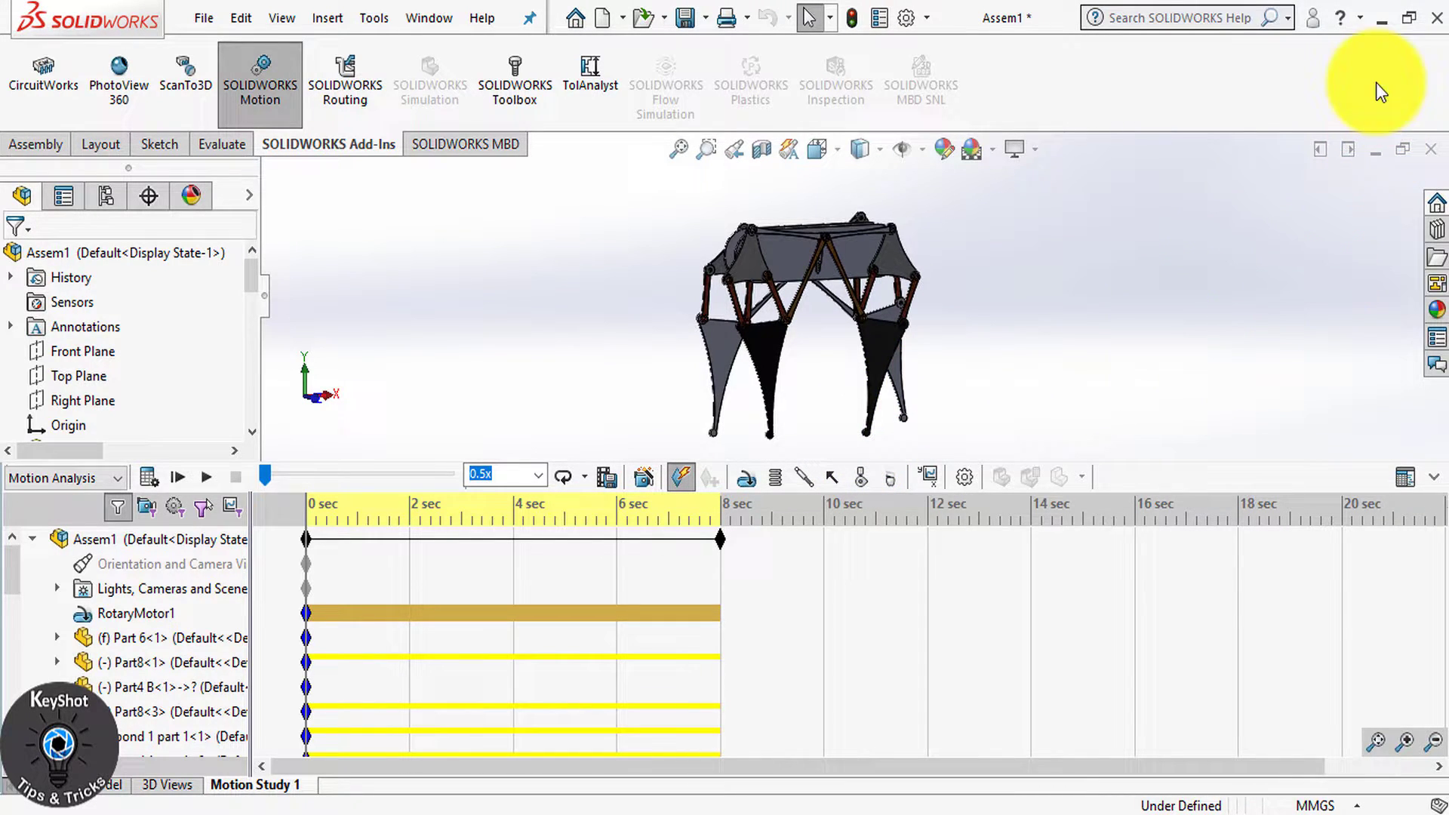
Step: Minimize SOLIDWORKS, refresh the desktop, and use the Keyshot folder to load motion 1.bip
click(1385, 21)
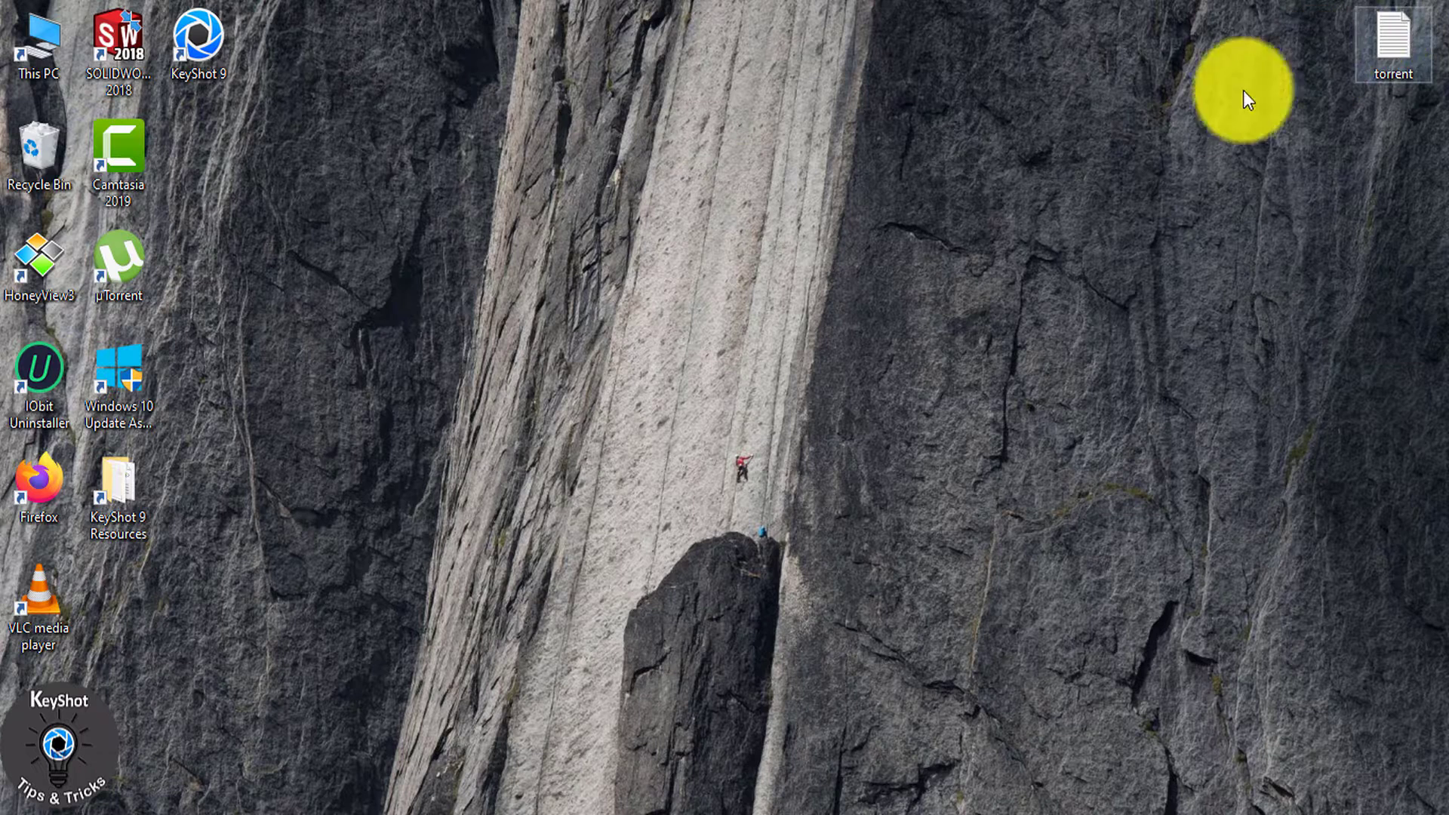
right_click(720, 205)
click(780, 273)
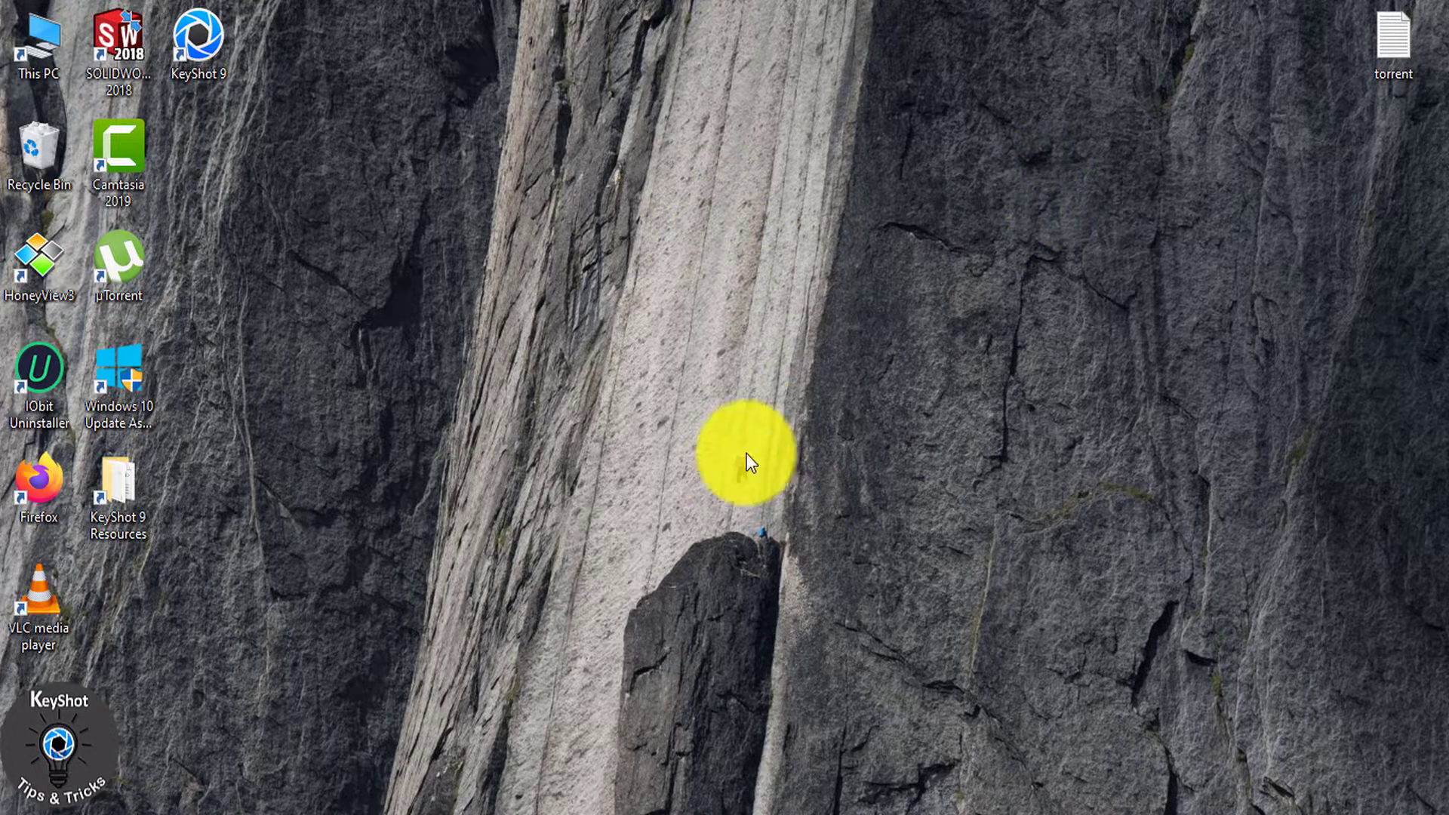
mouse_move(495, 792)
click(577, 777)
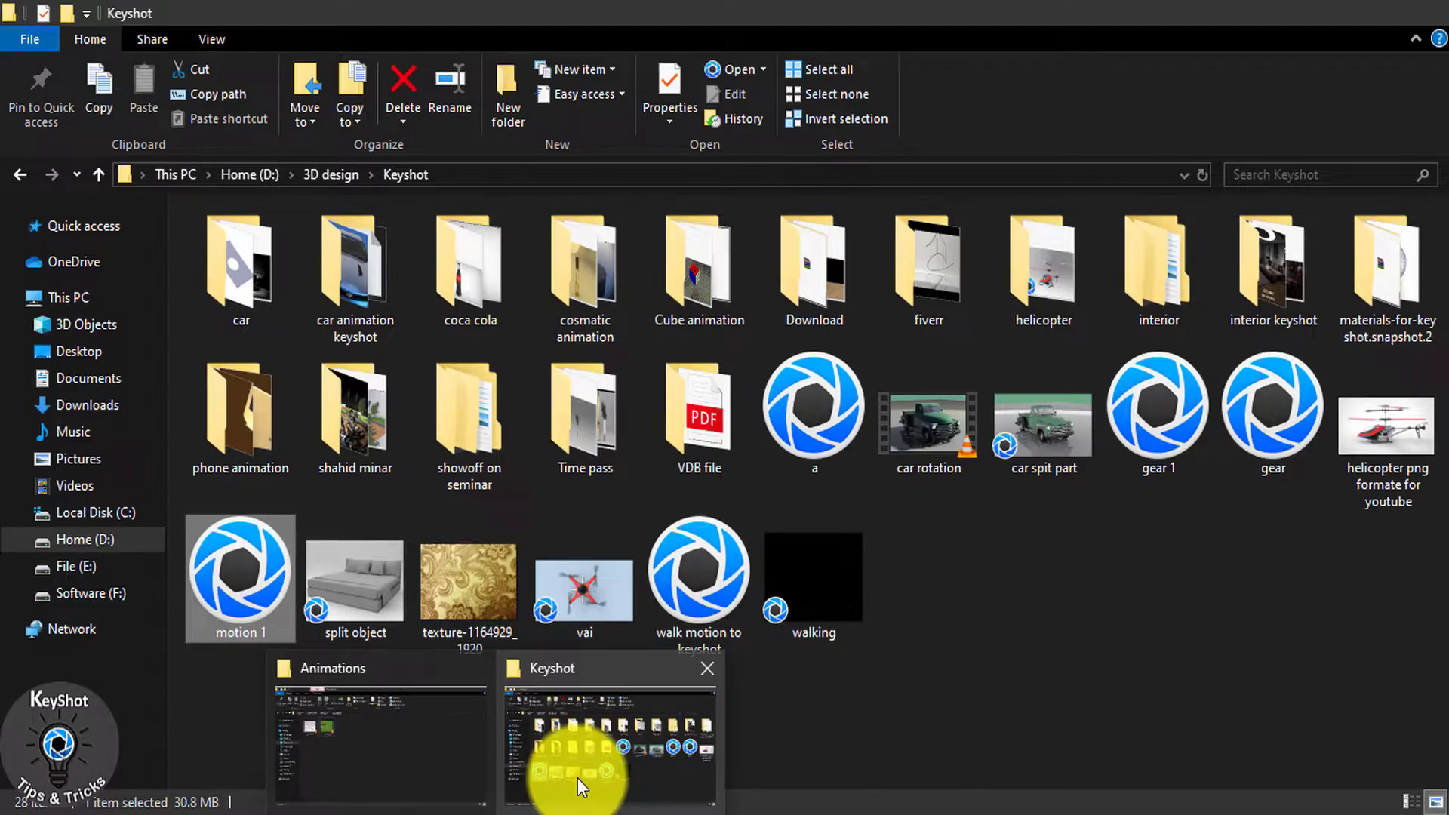
click(209, 574)
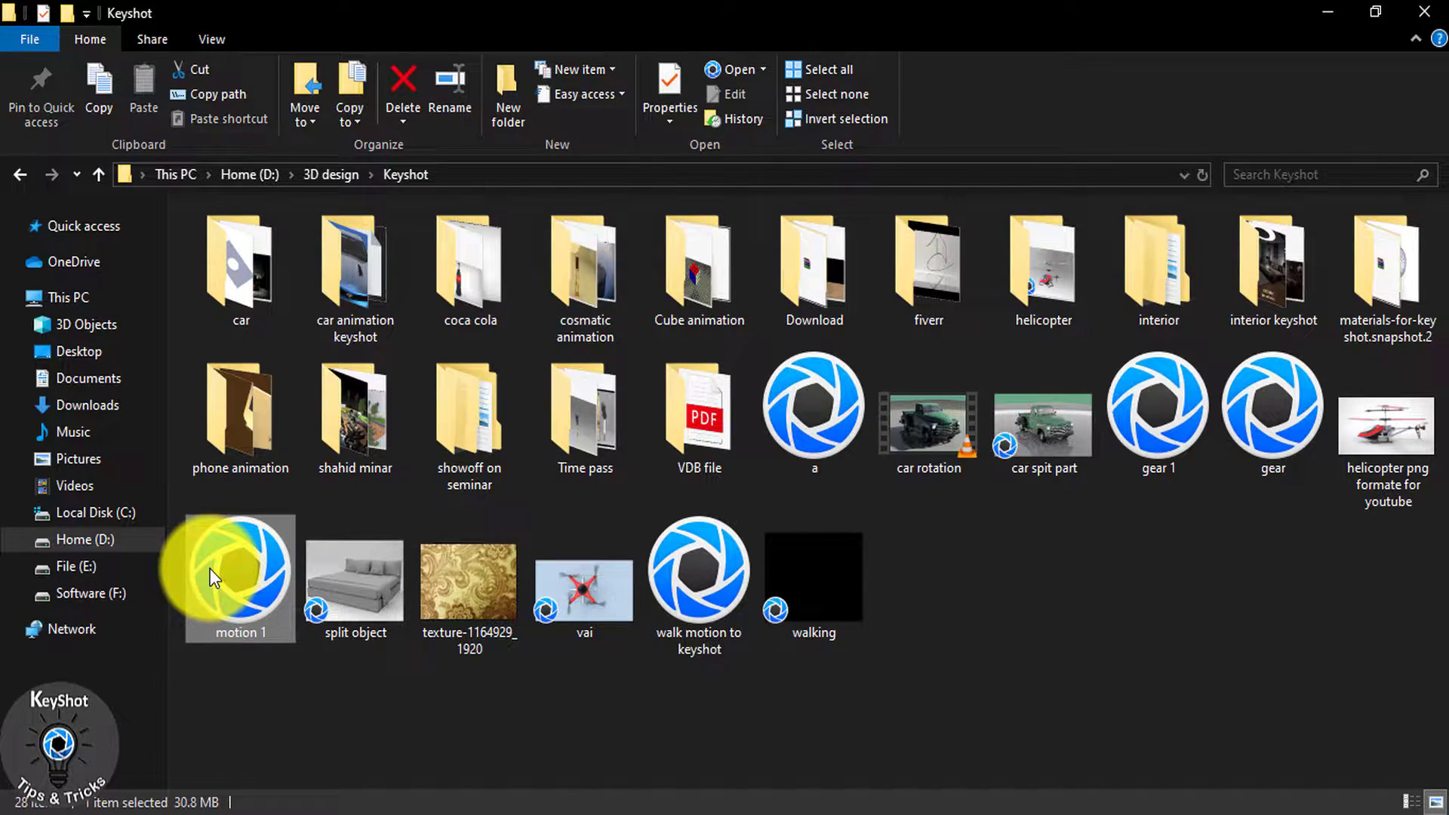
click(1328, 12)
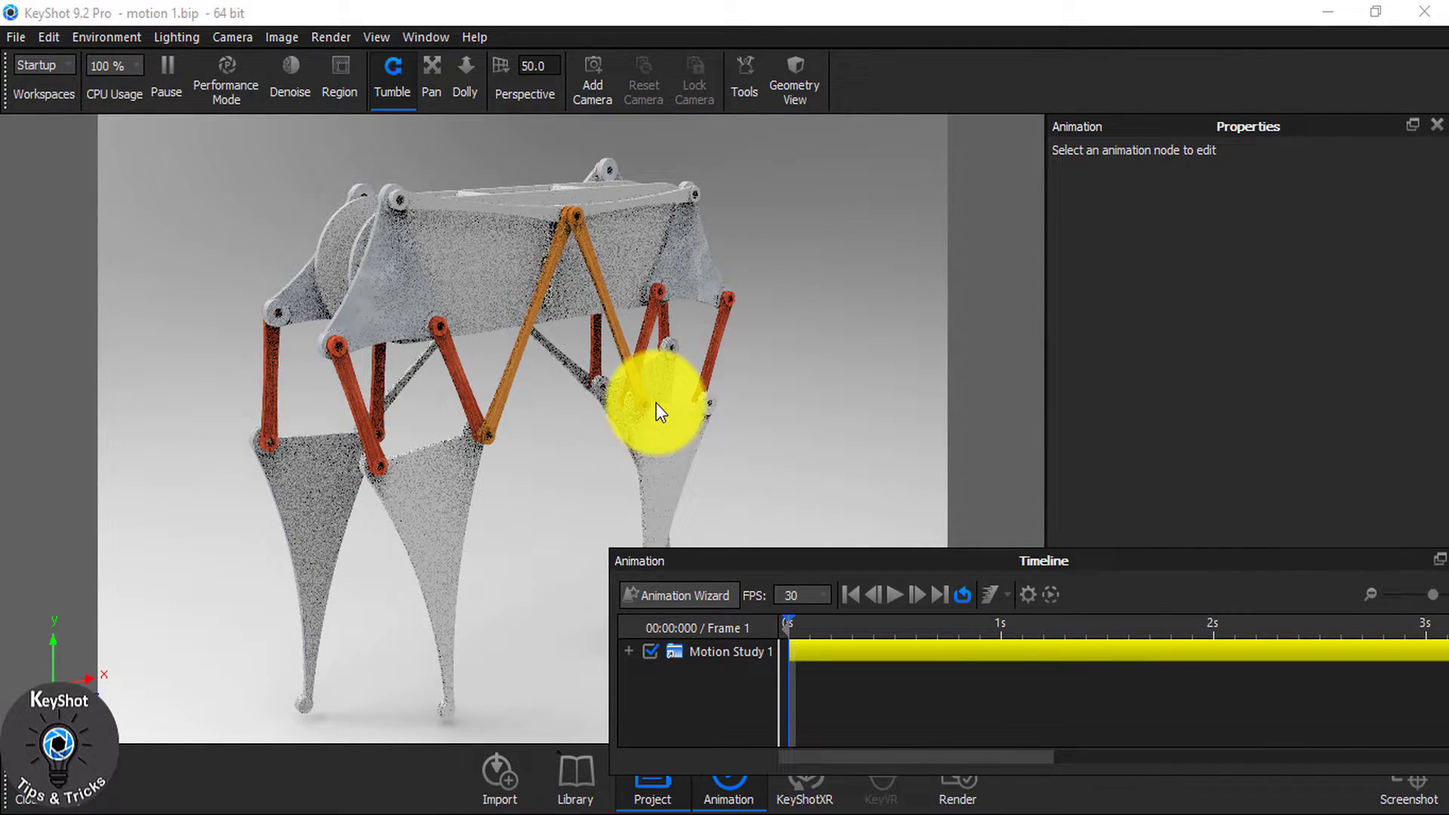
Step: Scrub Motion Study 1 to frame 2, play it with Performance Mode, and orbit the mechanism
drag(789, 368, 581, 329)
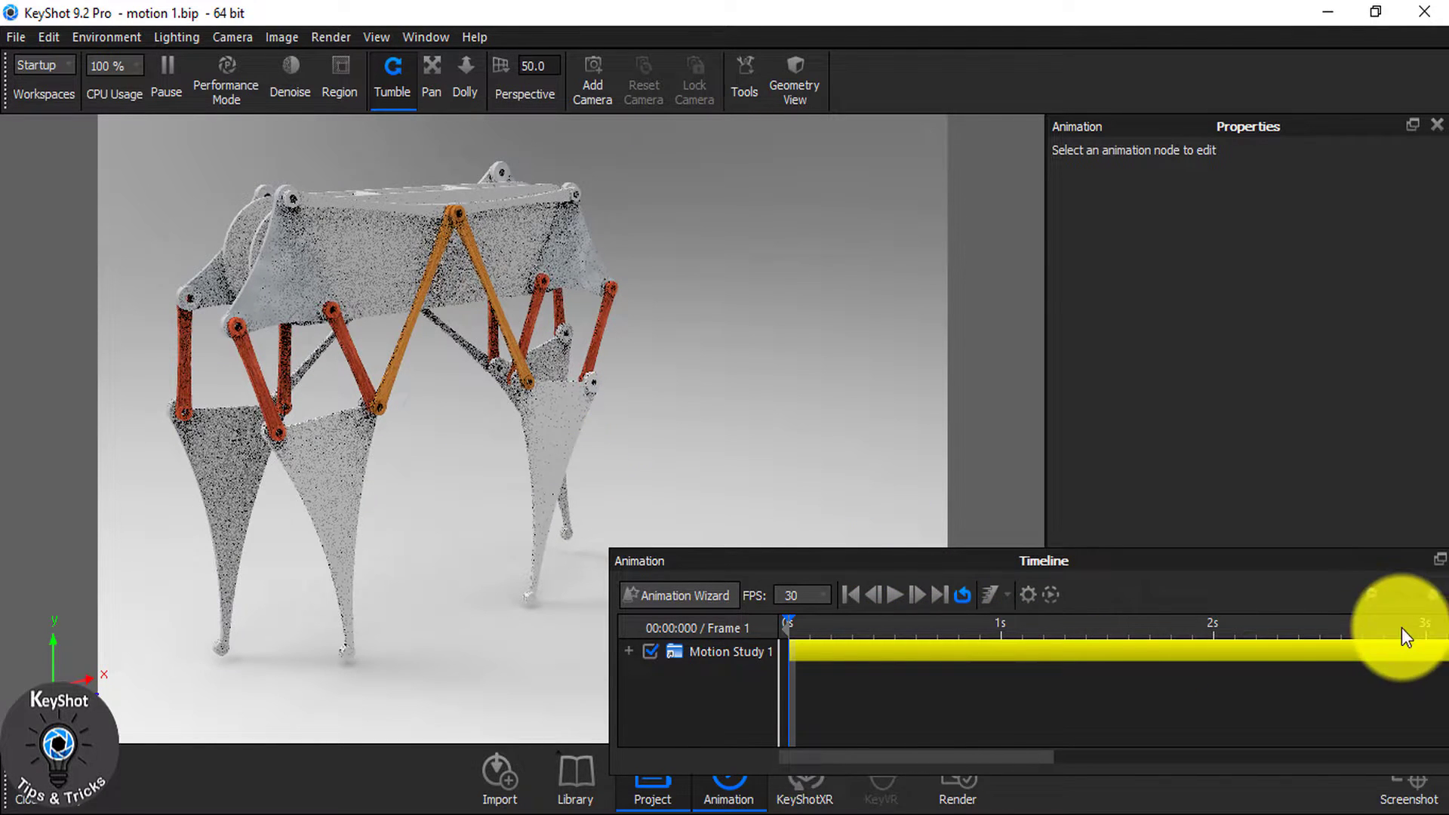
scroll(1373, 590, down, 3)
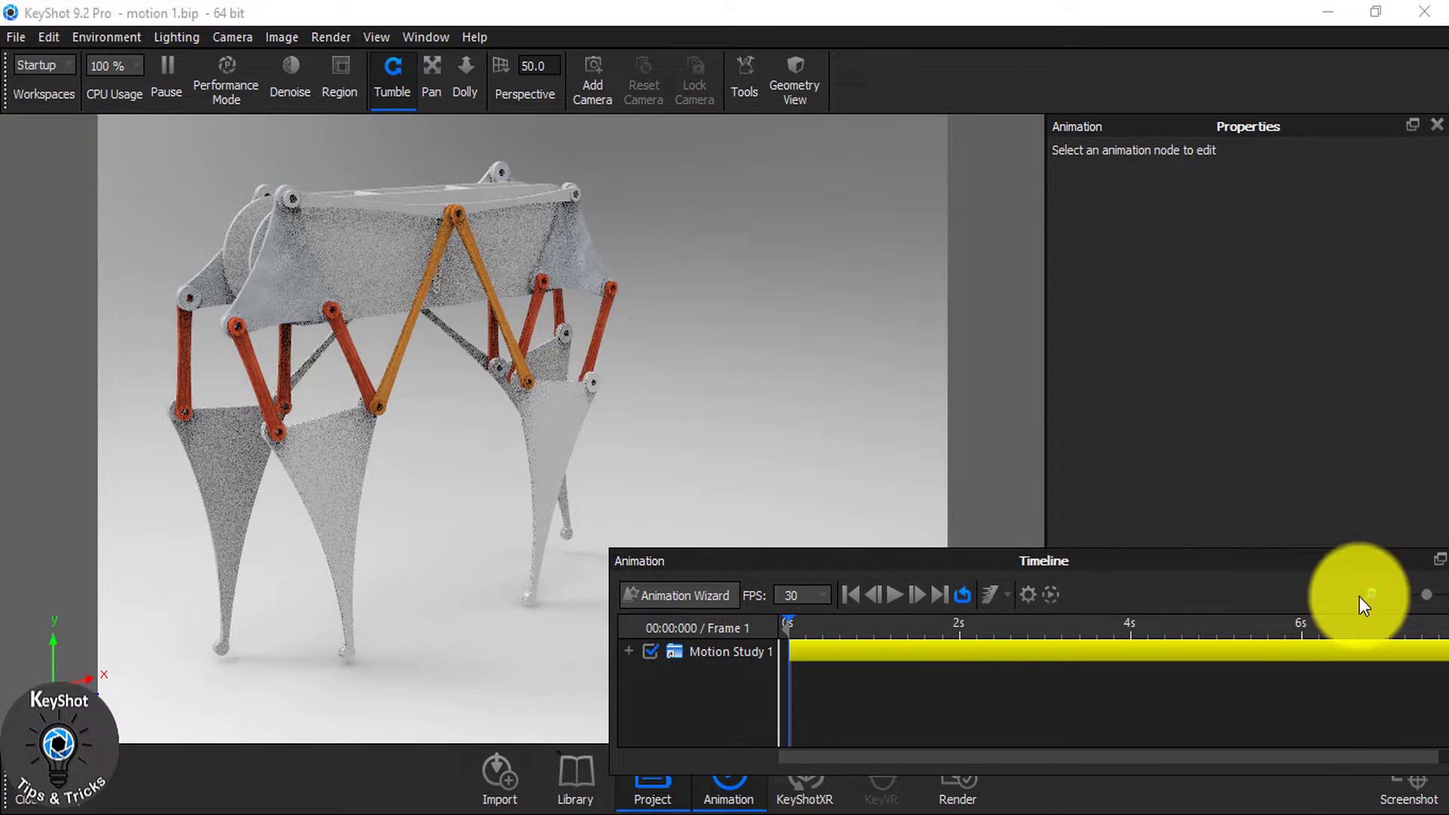
scroll(1376, 592, down, 2)
click(861, 640)
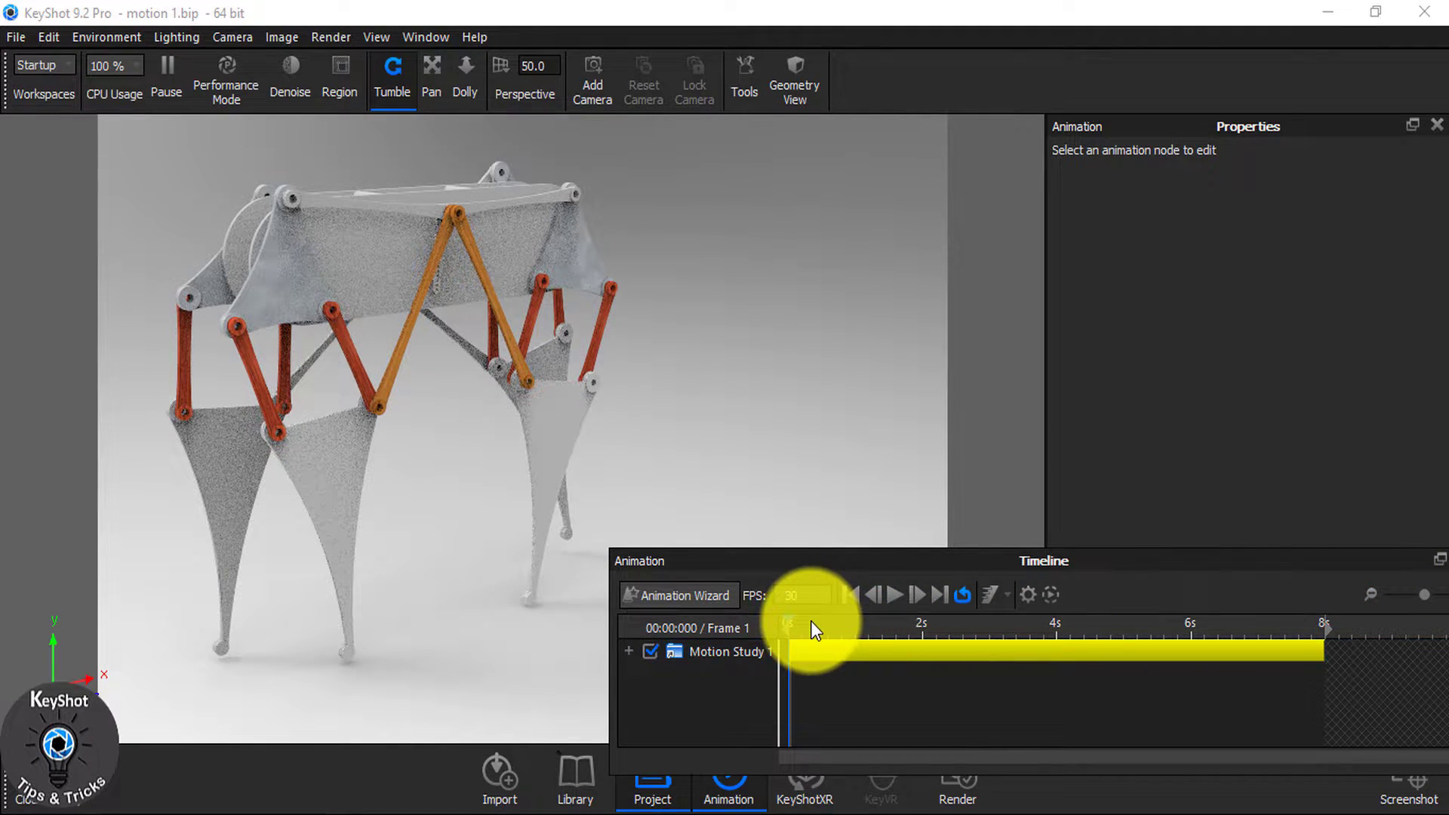
drag(802, 621, 1156, 627)
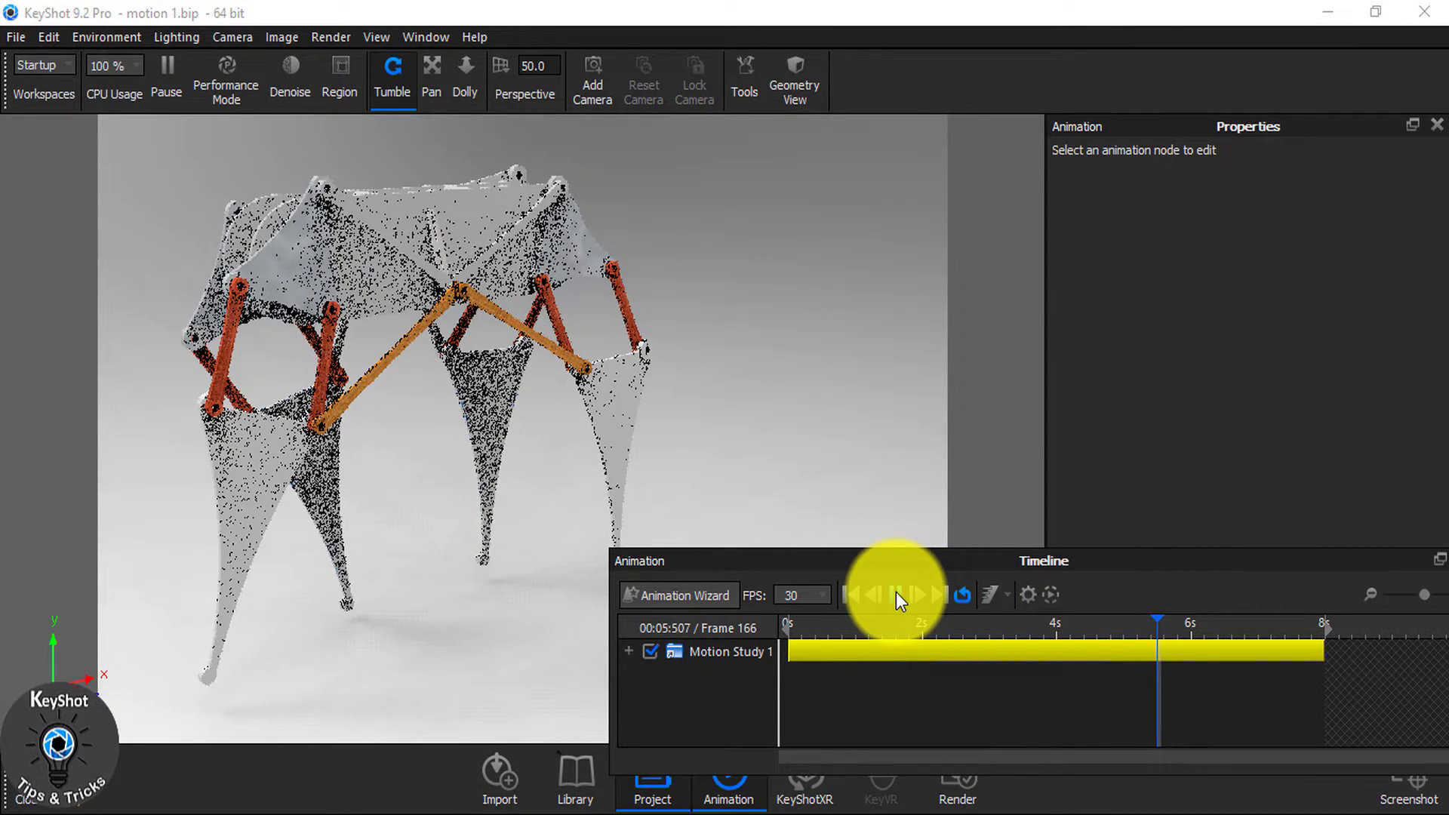
click(896, 594)
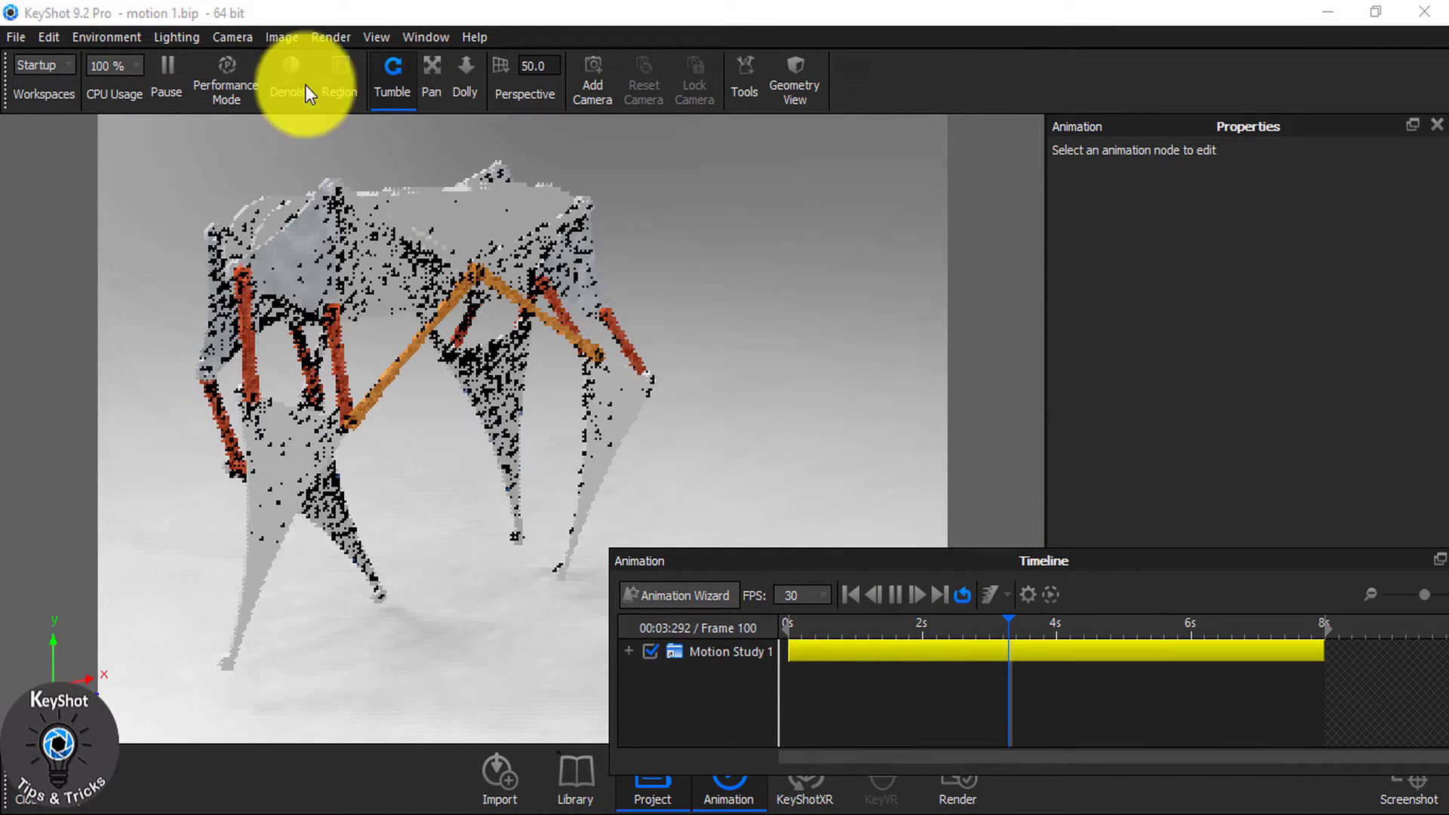
click(205, 69)
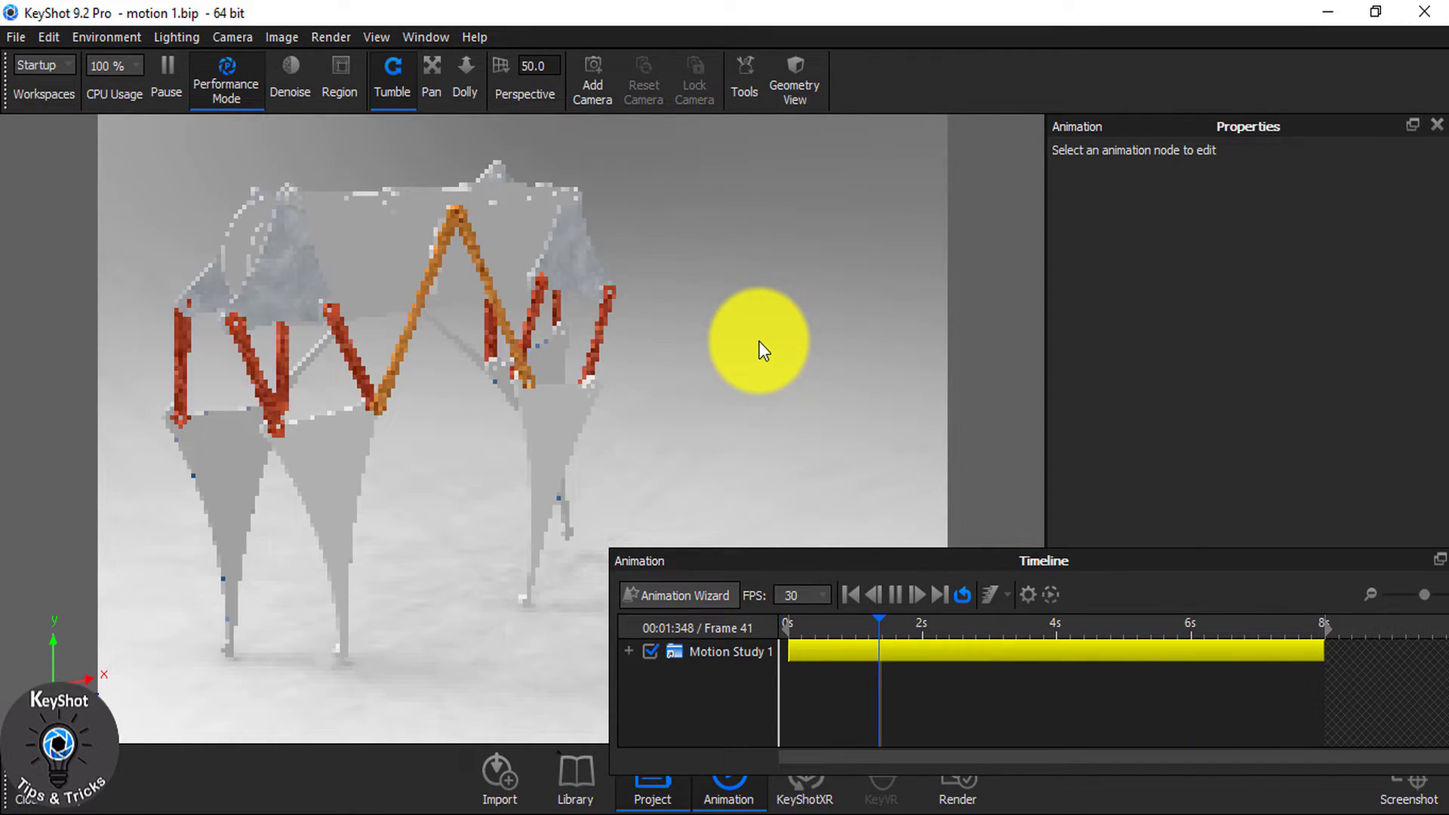
drag(452, 363, 264, 409)
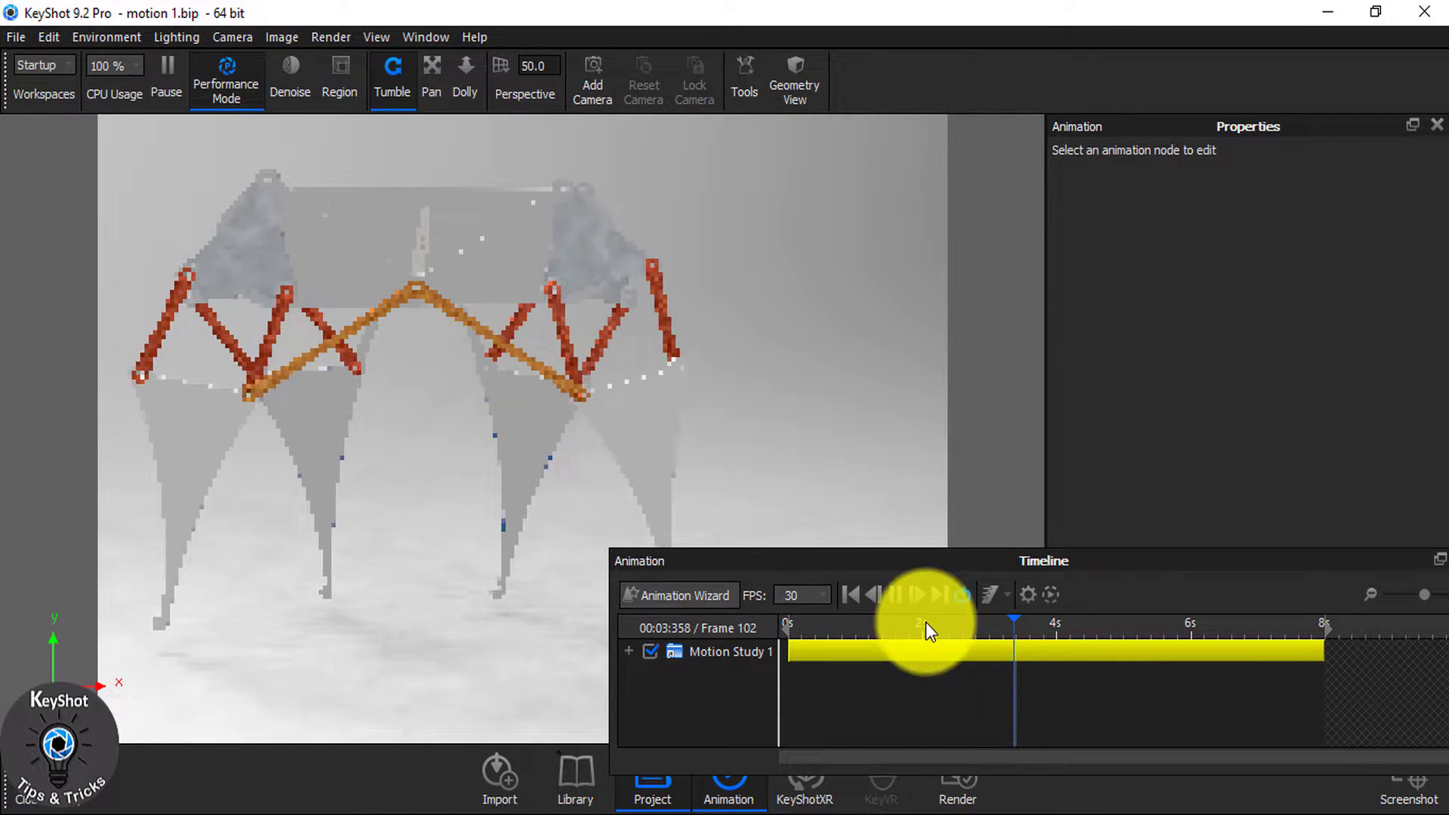
Step: Lengthen the Motion Study 1 and model set translation clips to about 7.8 s
click(895, 595)
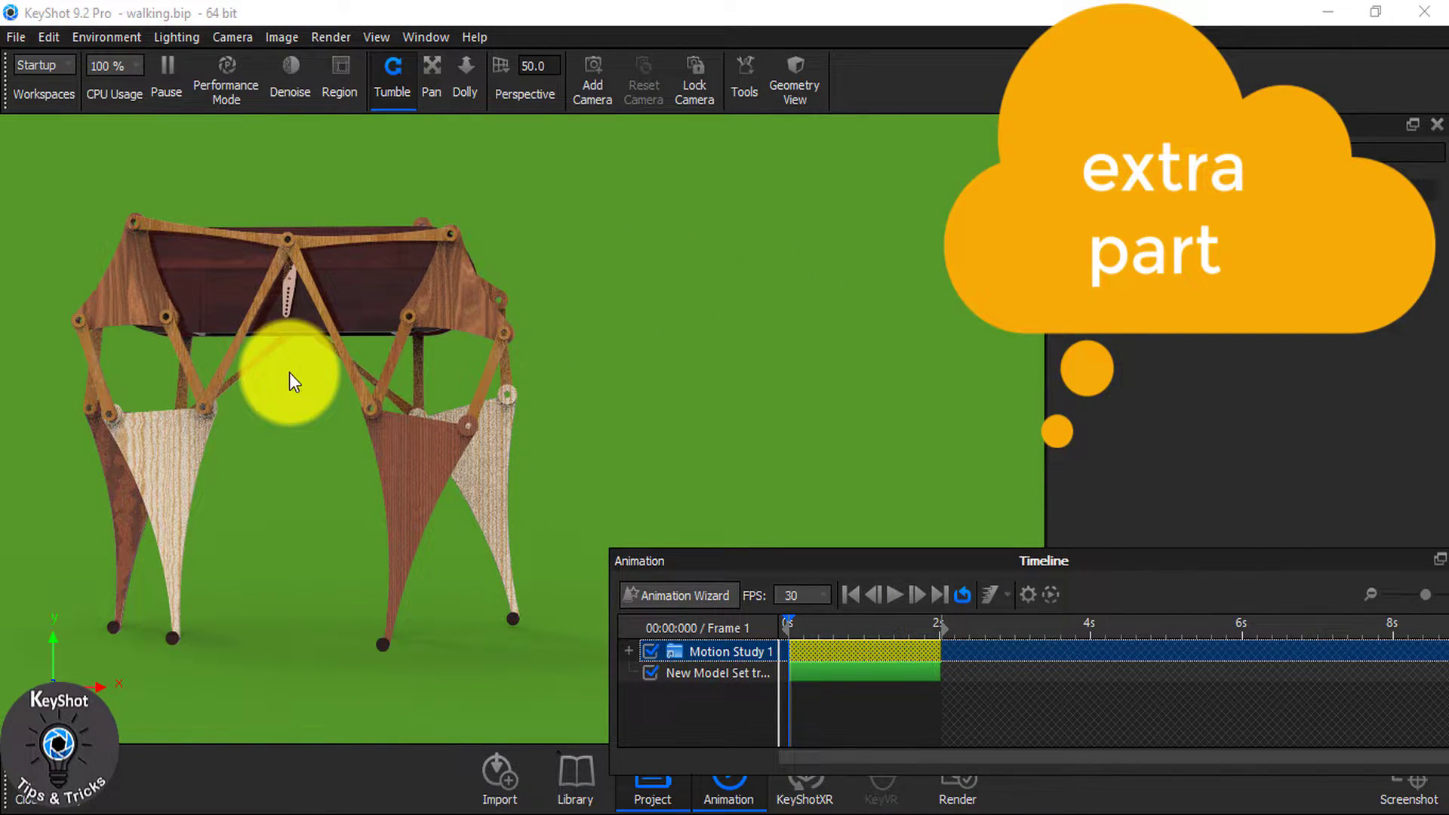
click(898, 594)
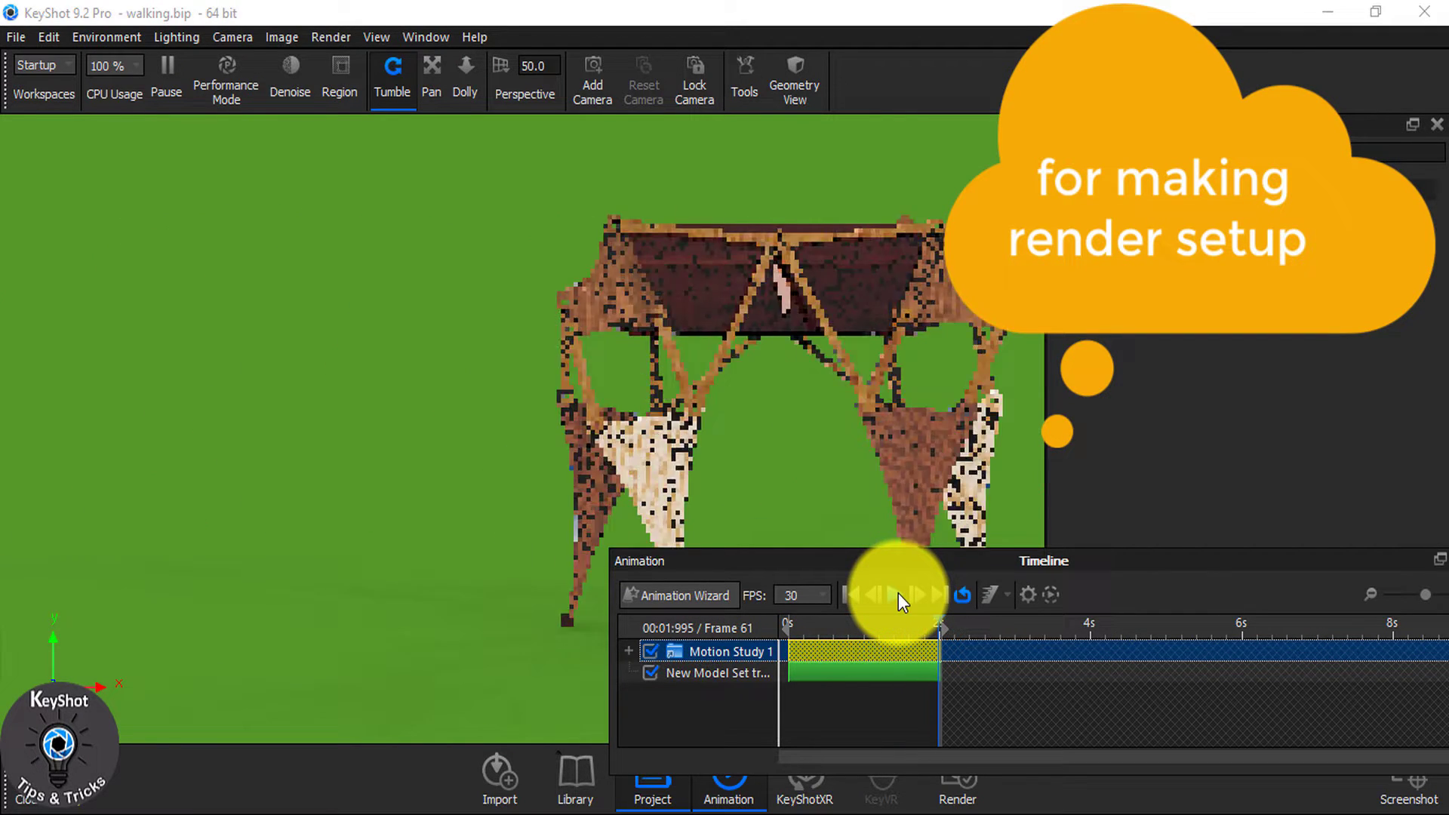
drag(939, 643, 1381, 639)
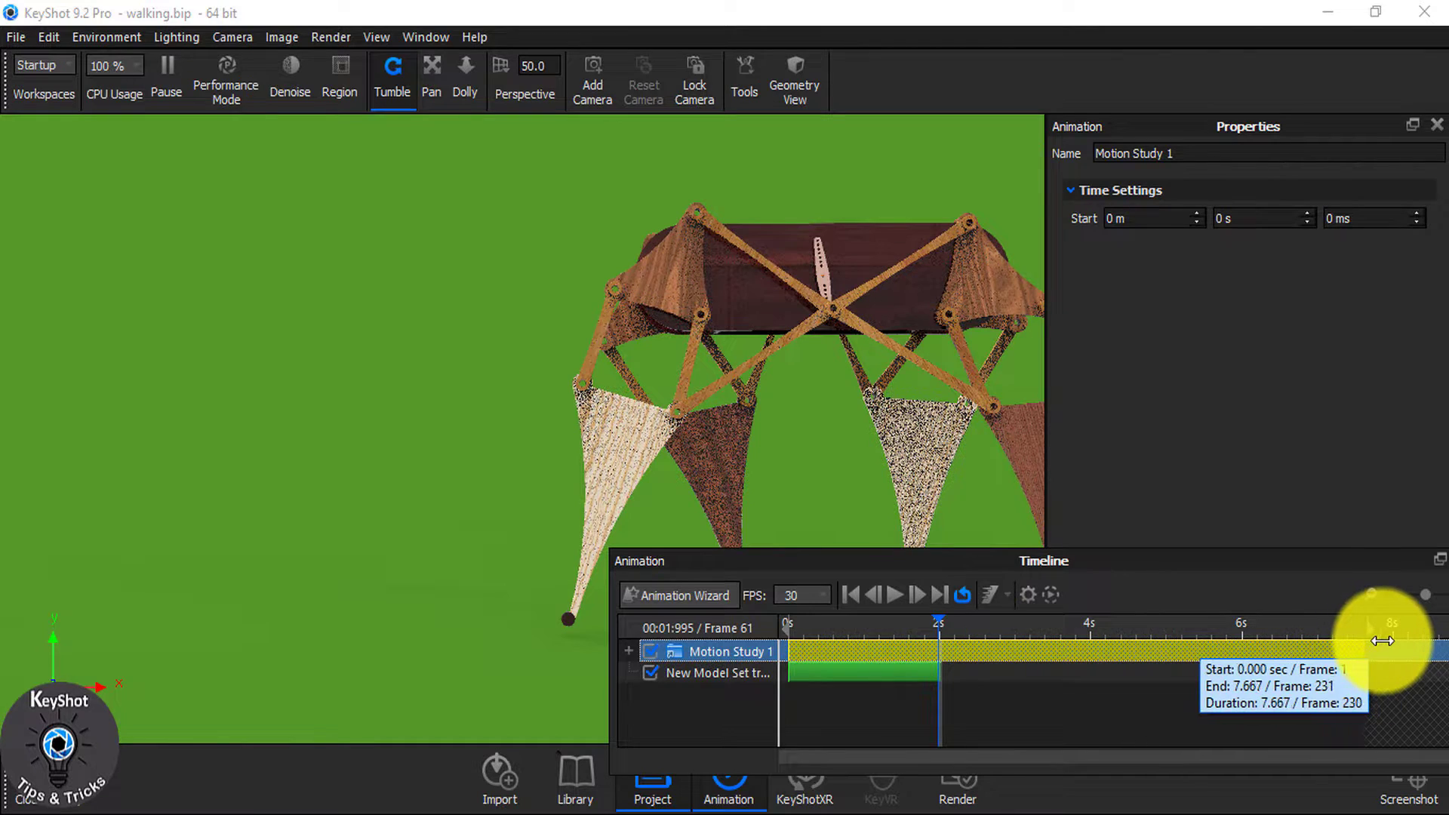
click(937, 671)
drag(941, 673, 1389, 671)
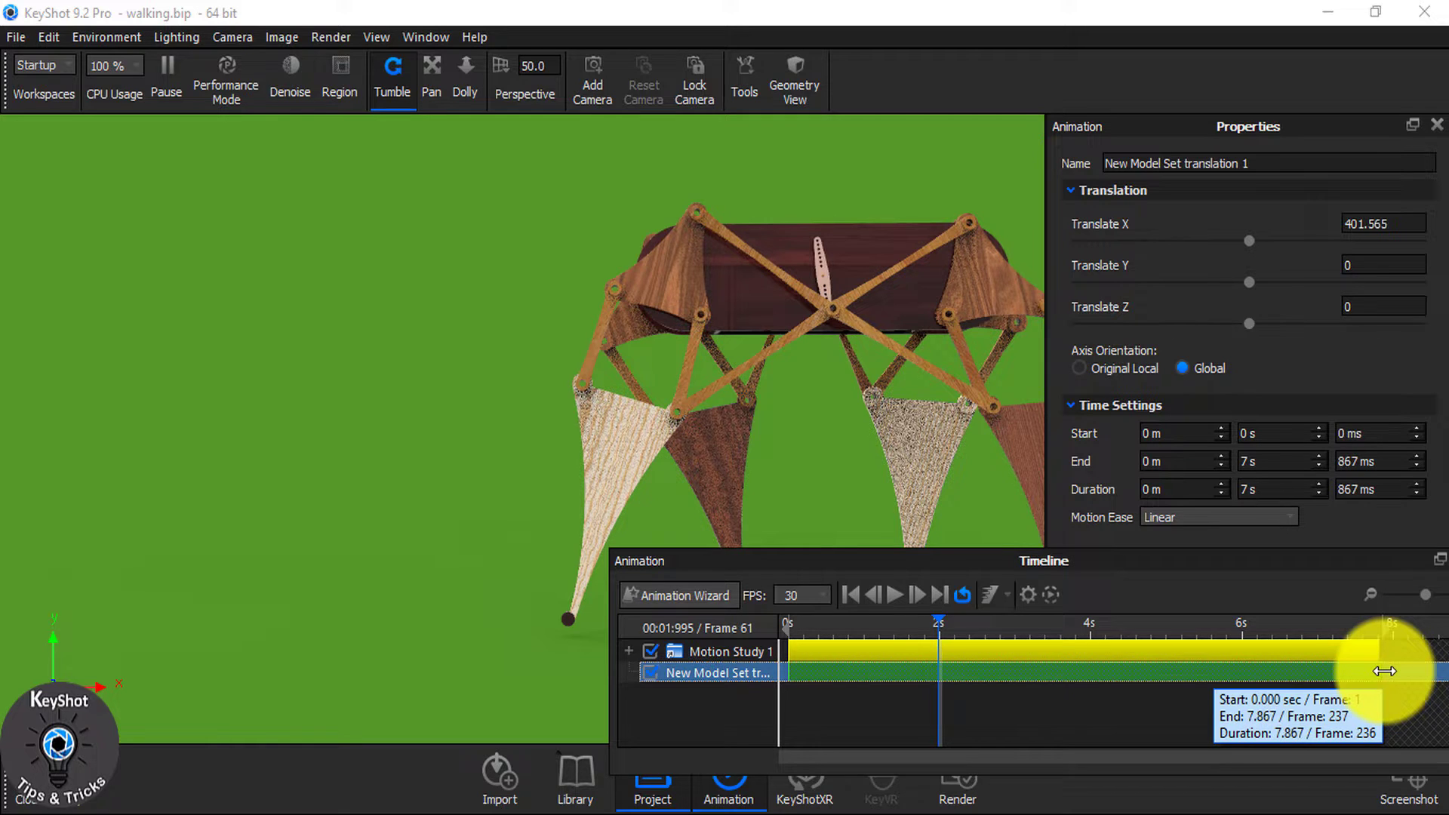
Step: Play back the longer walk animation and toggle Performance Mode
click(897, 594)
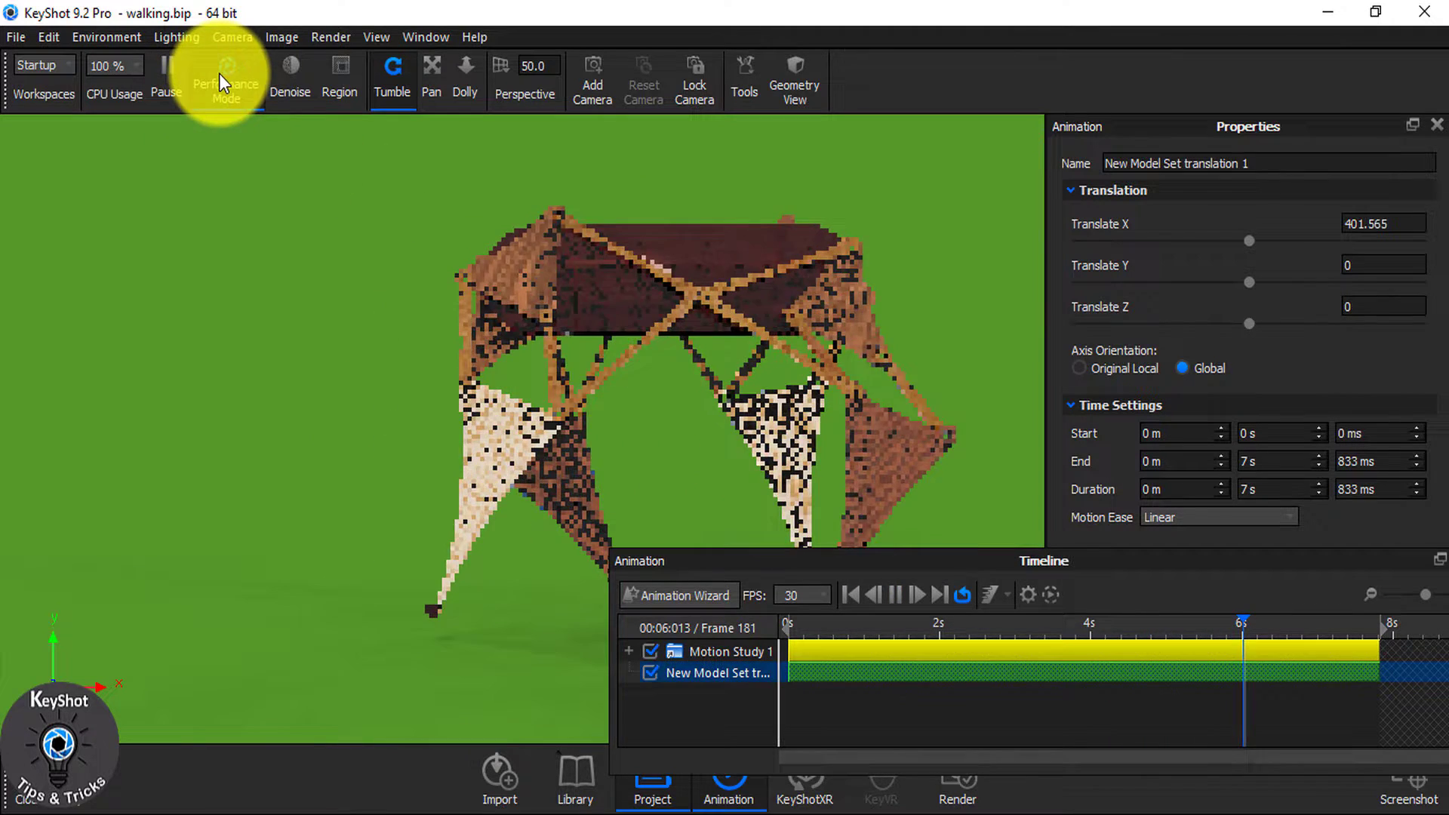
click(220, 76)
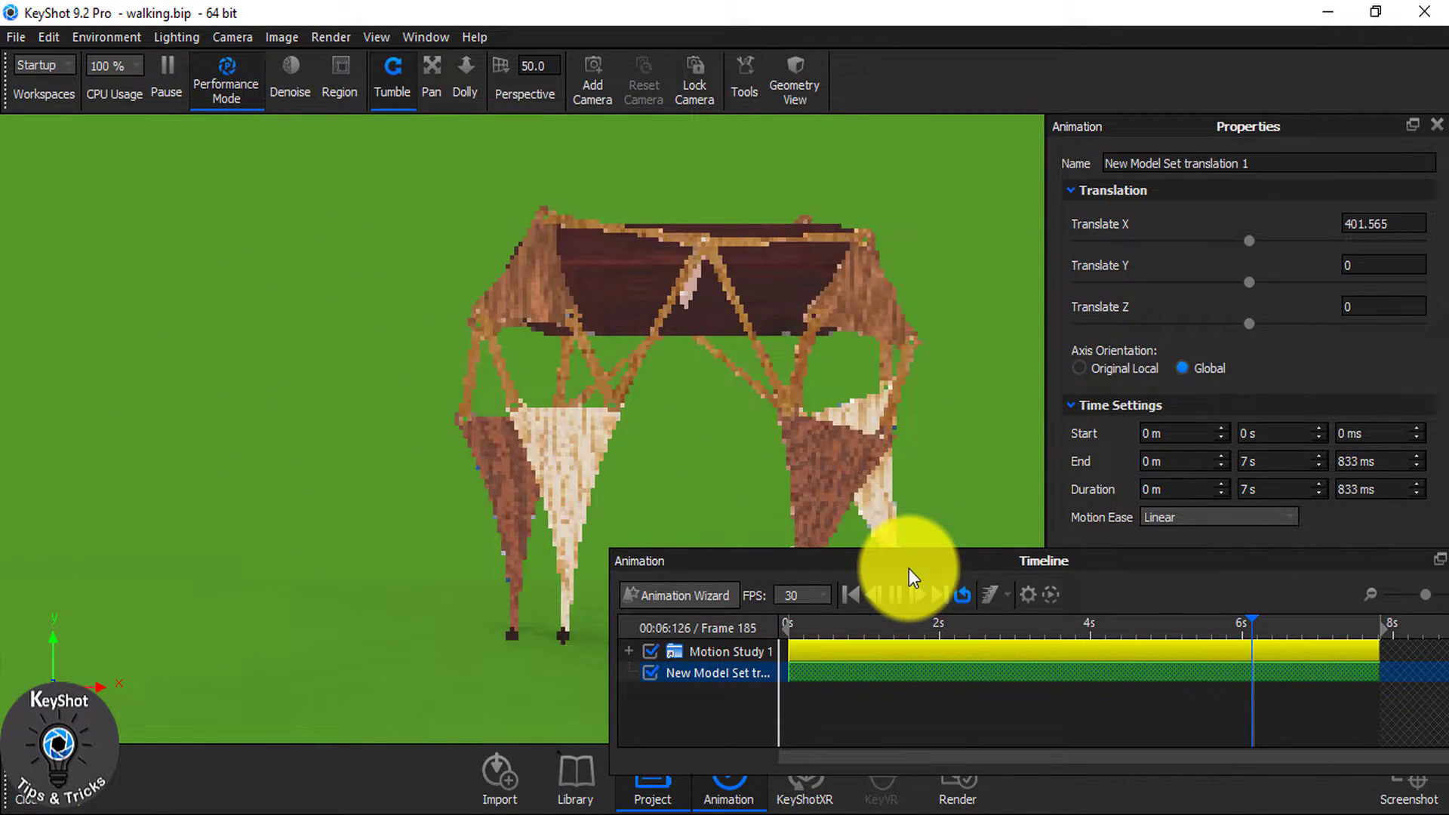
click(224, 73)
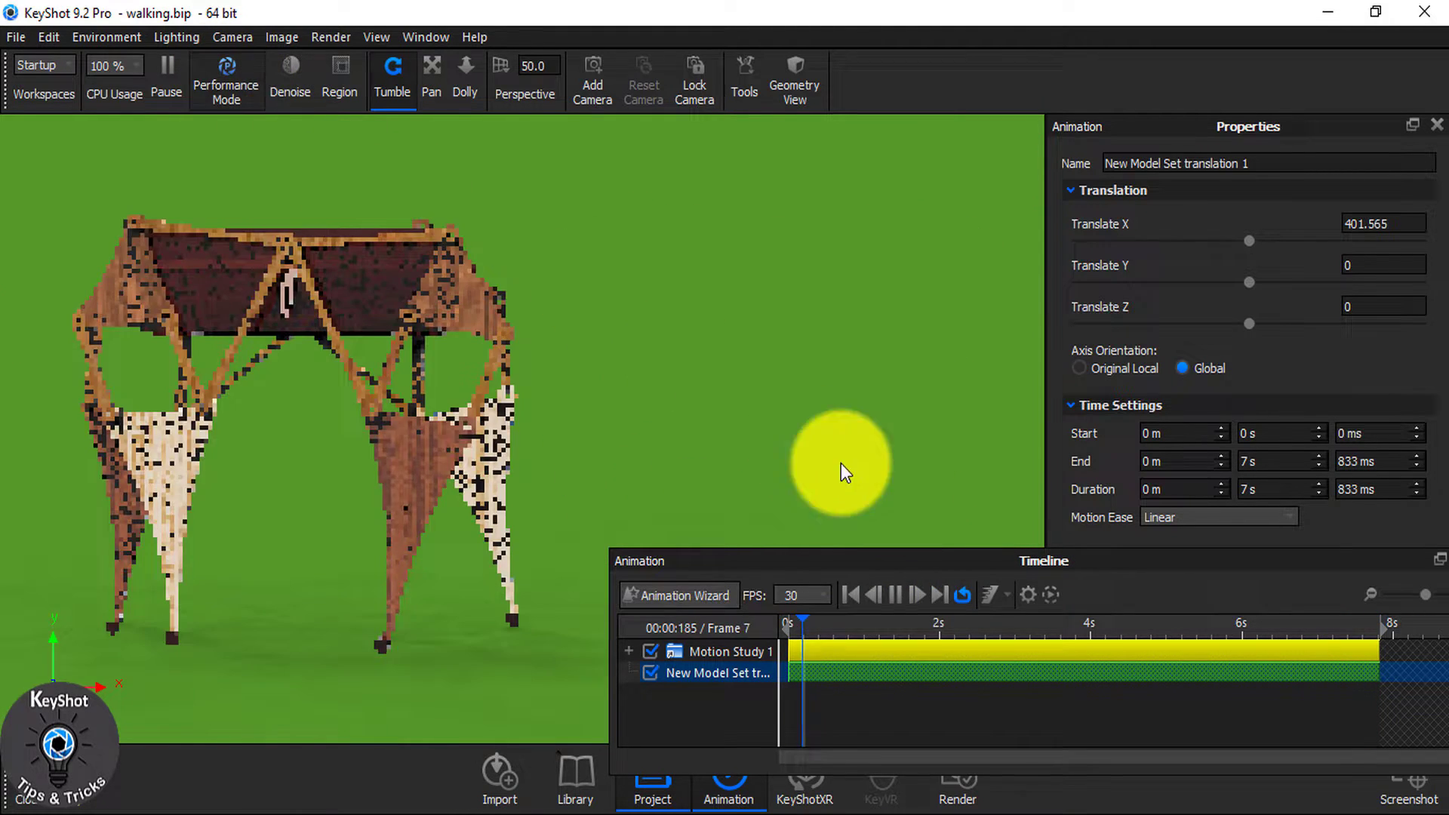
Step: Show the Animation output render settings and keep the resolution at 1920 × 1098
click(951, 768)
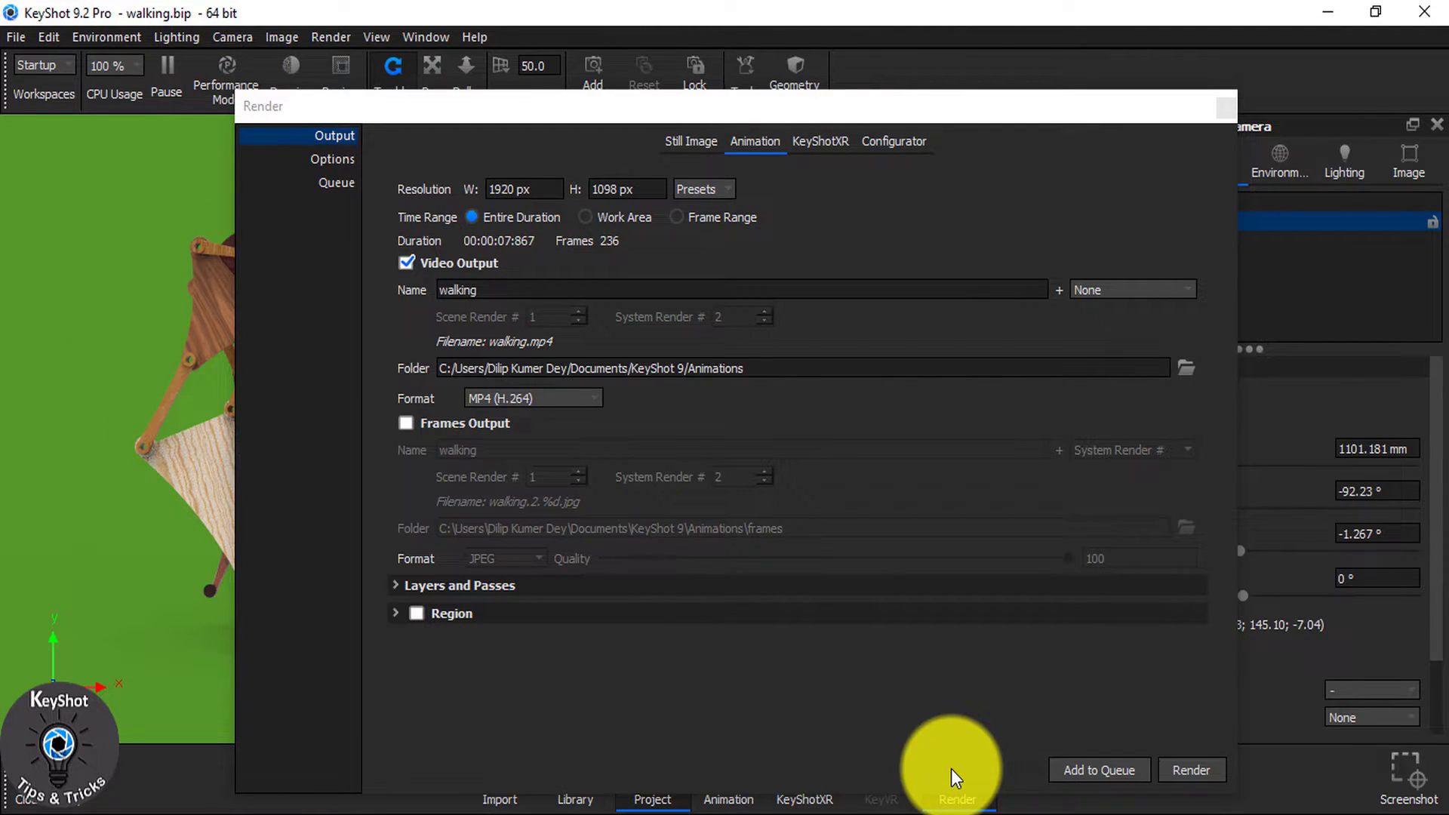
click(739, 142)
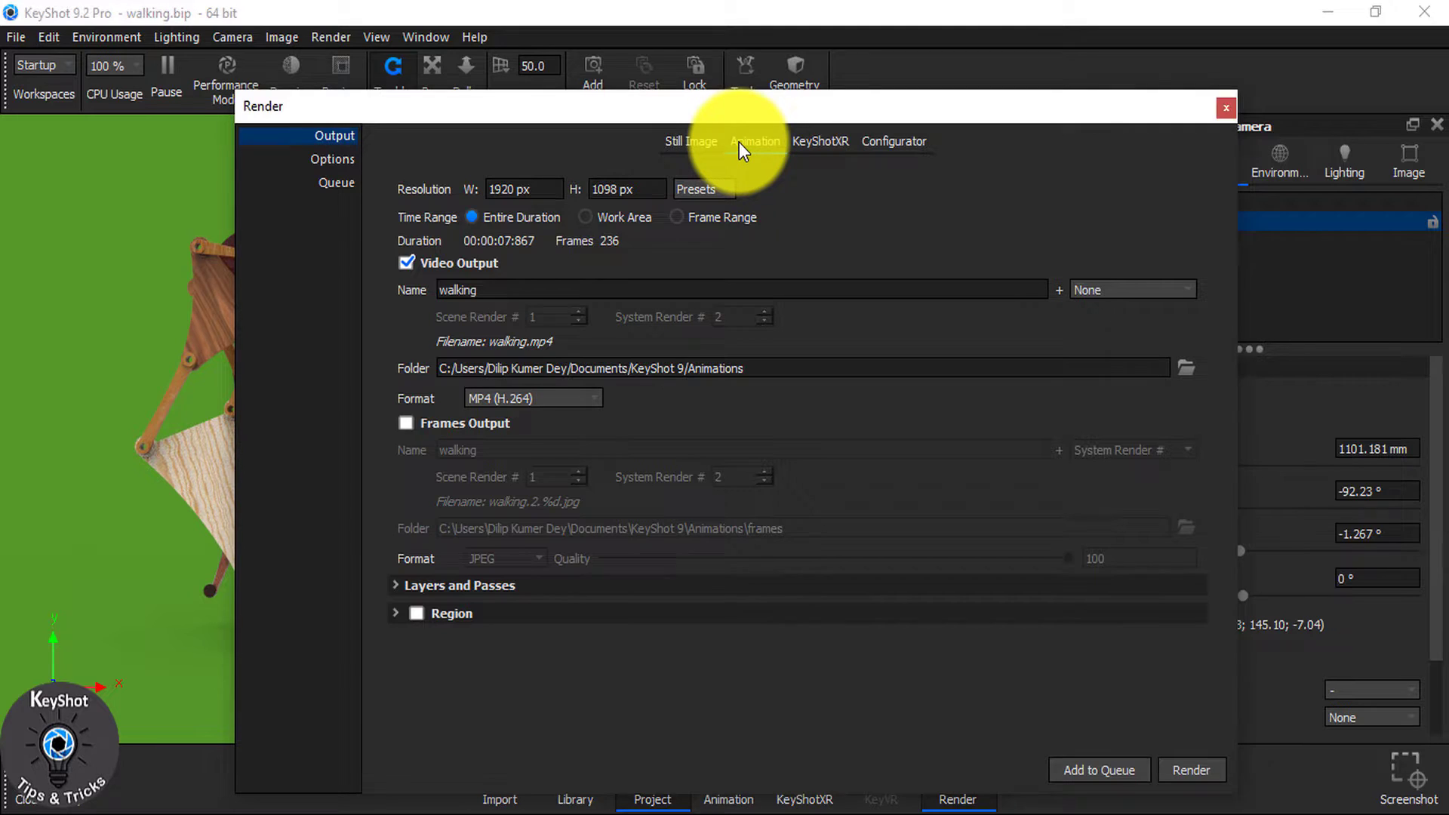
click(716, 189)
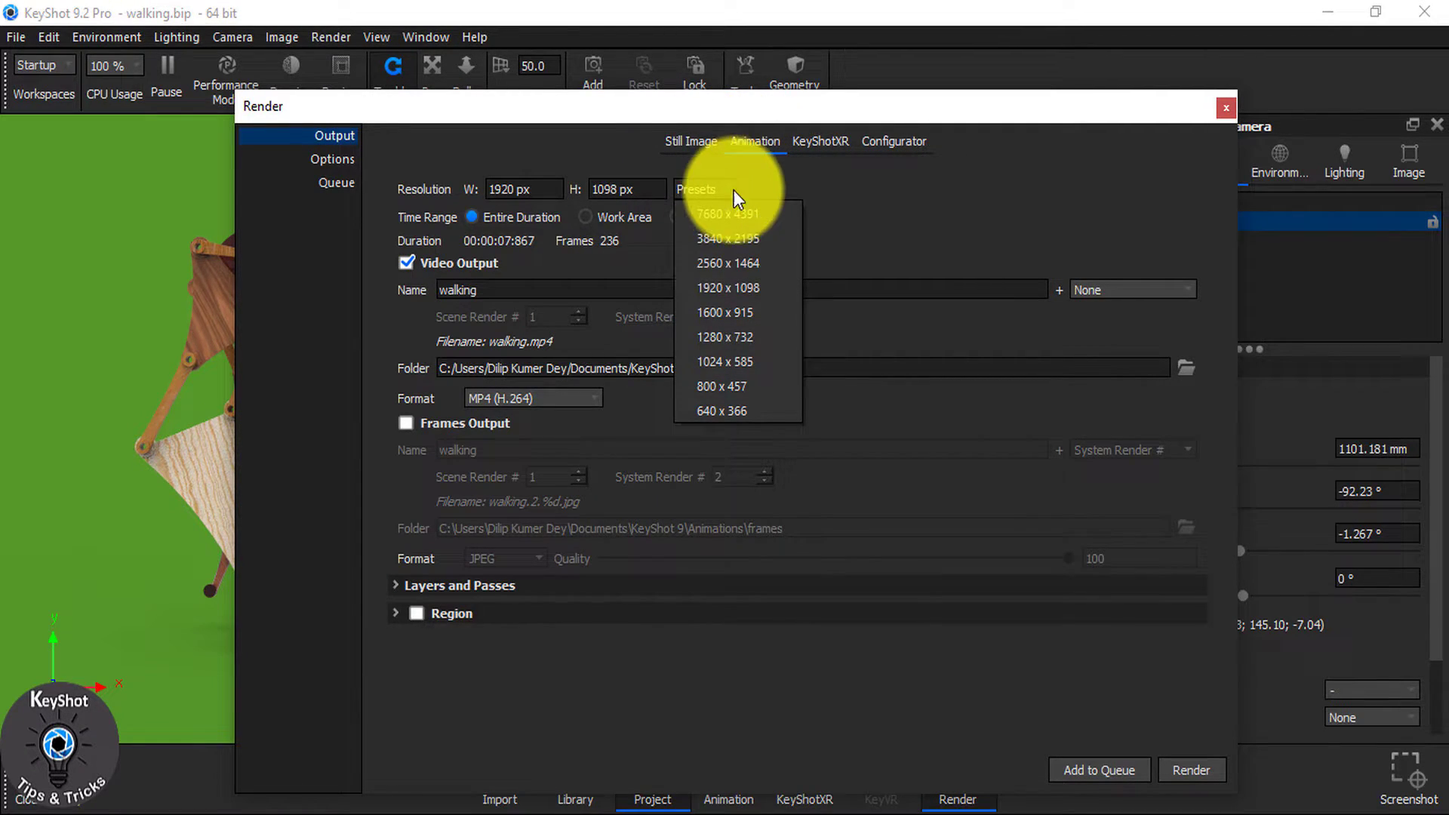
click(727, 293)
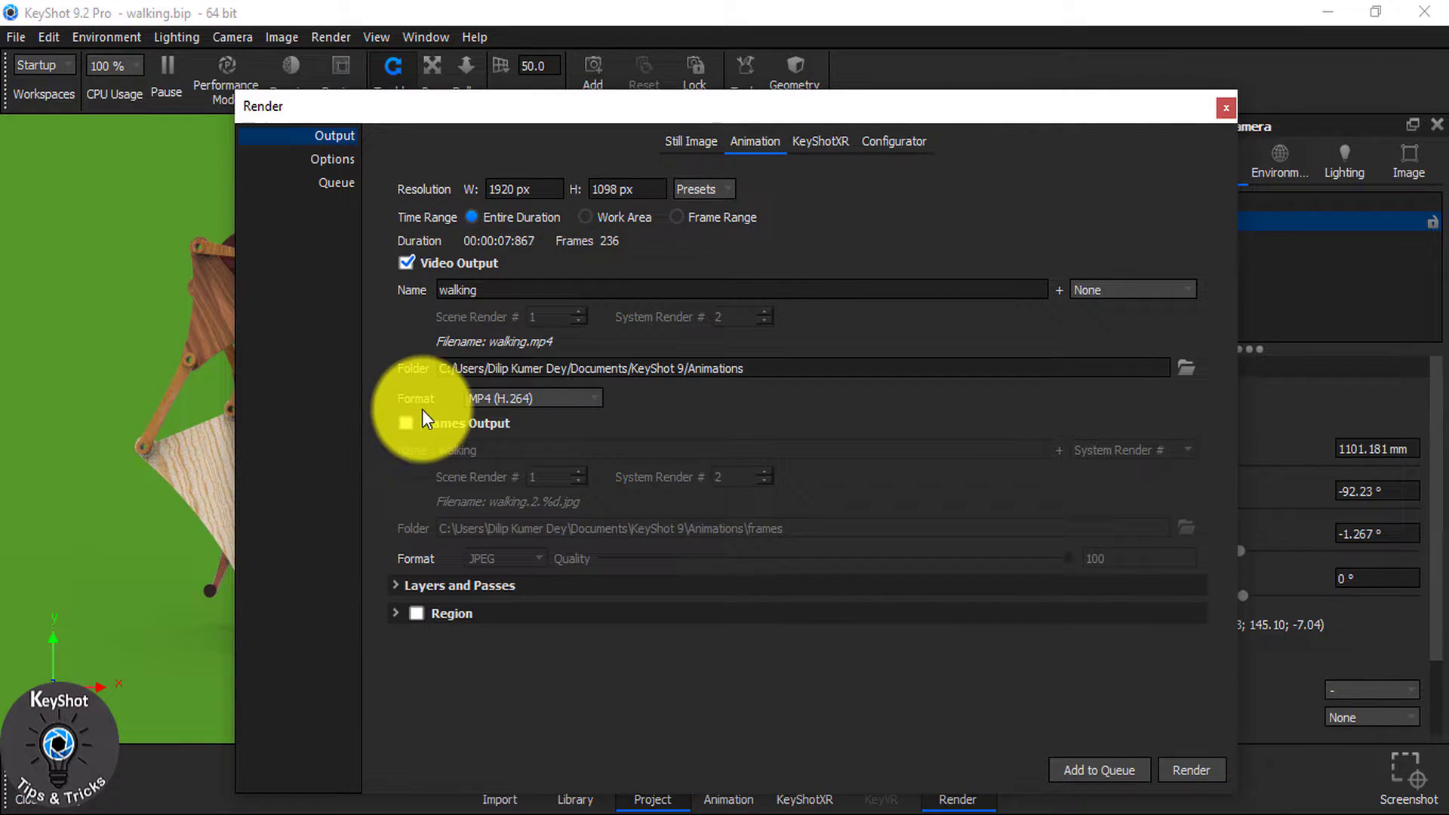
Step: Enable video output named walking, no suffix, MP4 (H.264) format, with frame output off
click(408, 262)
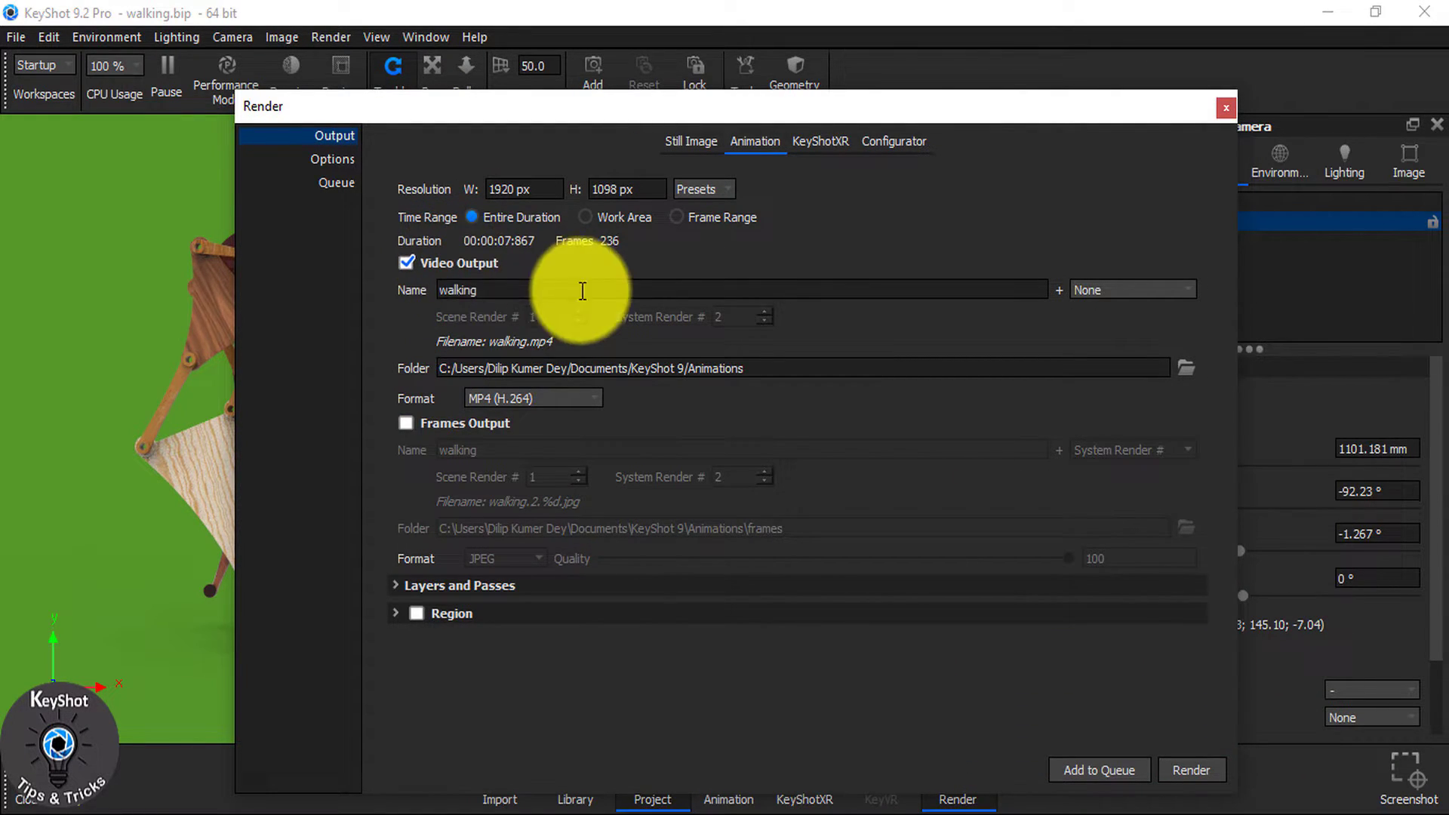
click(496, 292)
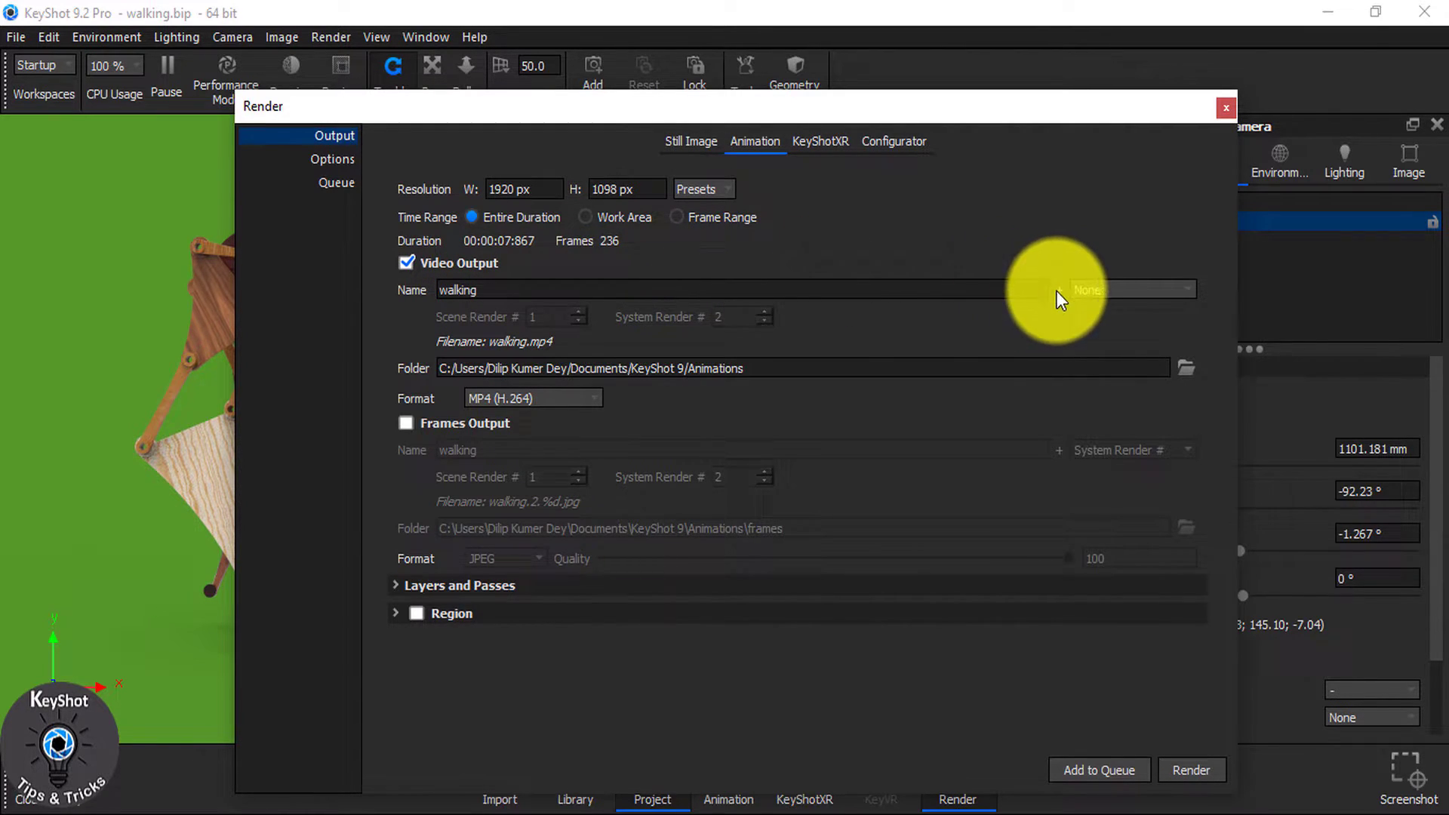
click(1160, 292)
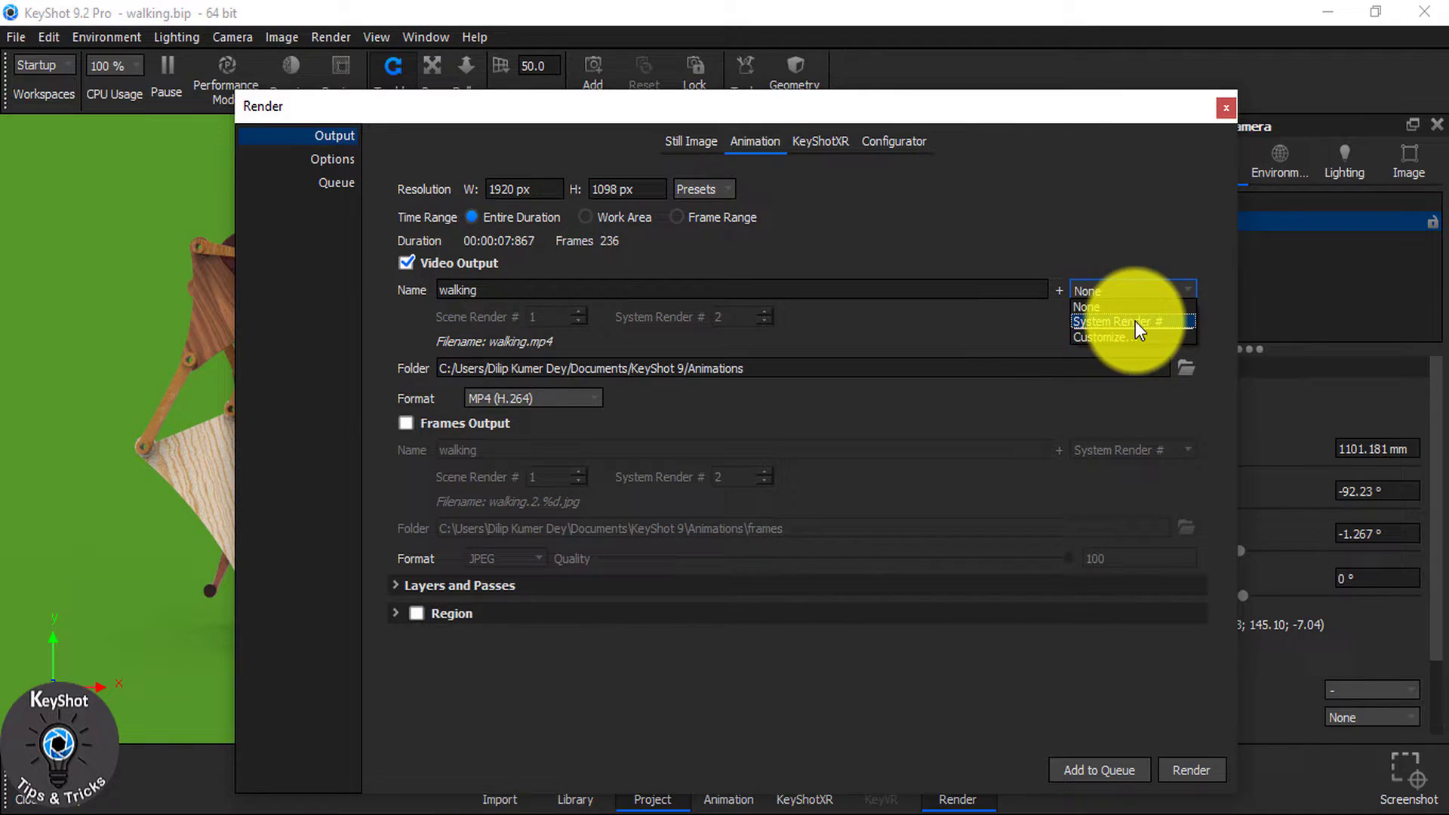
click(1115, 307)
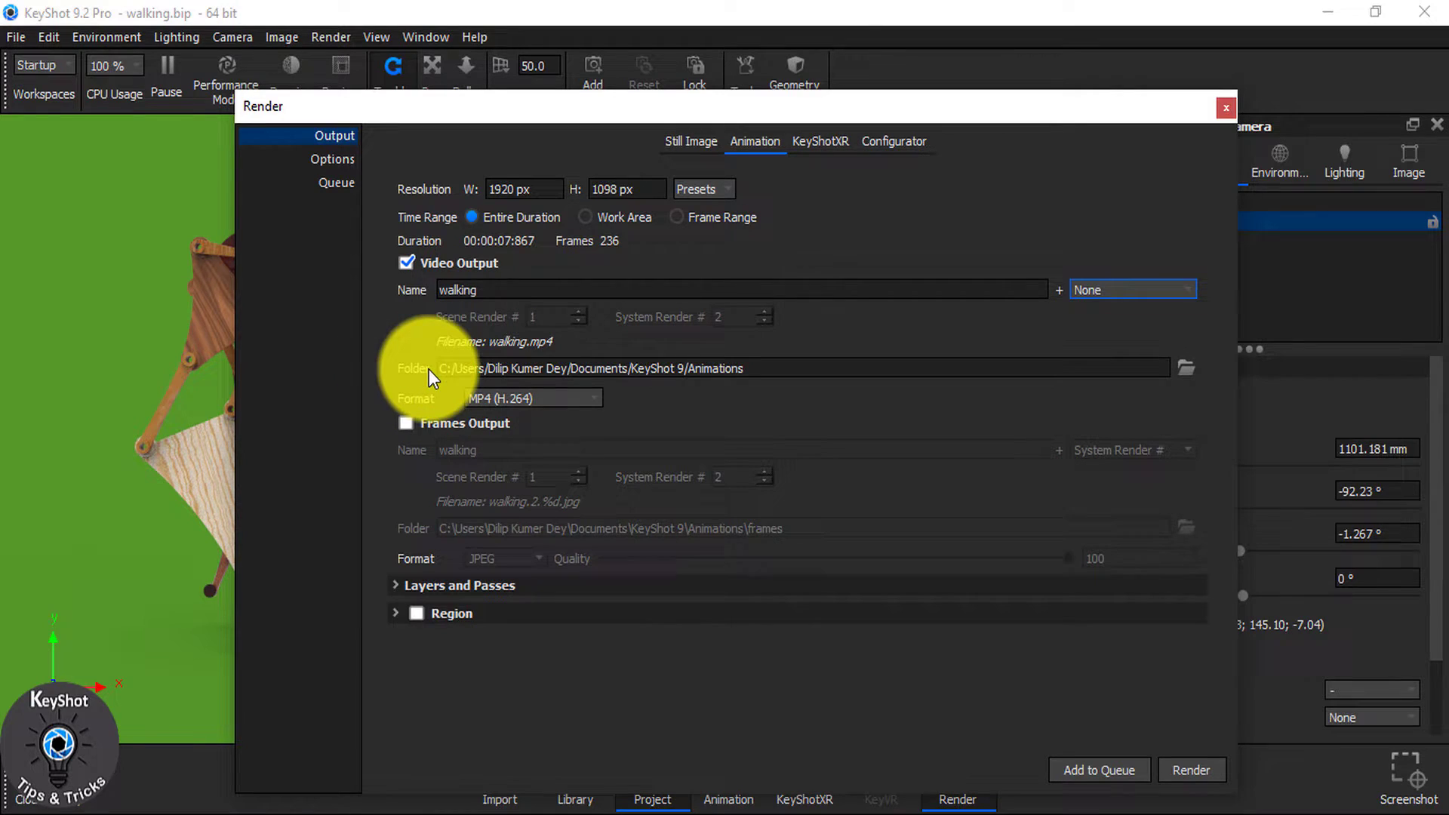
click(743, 369)
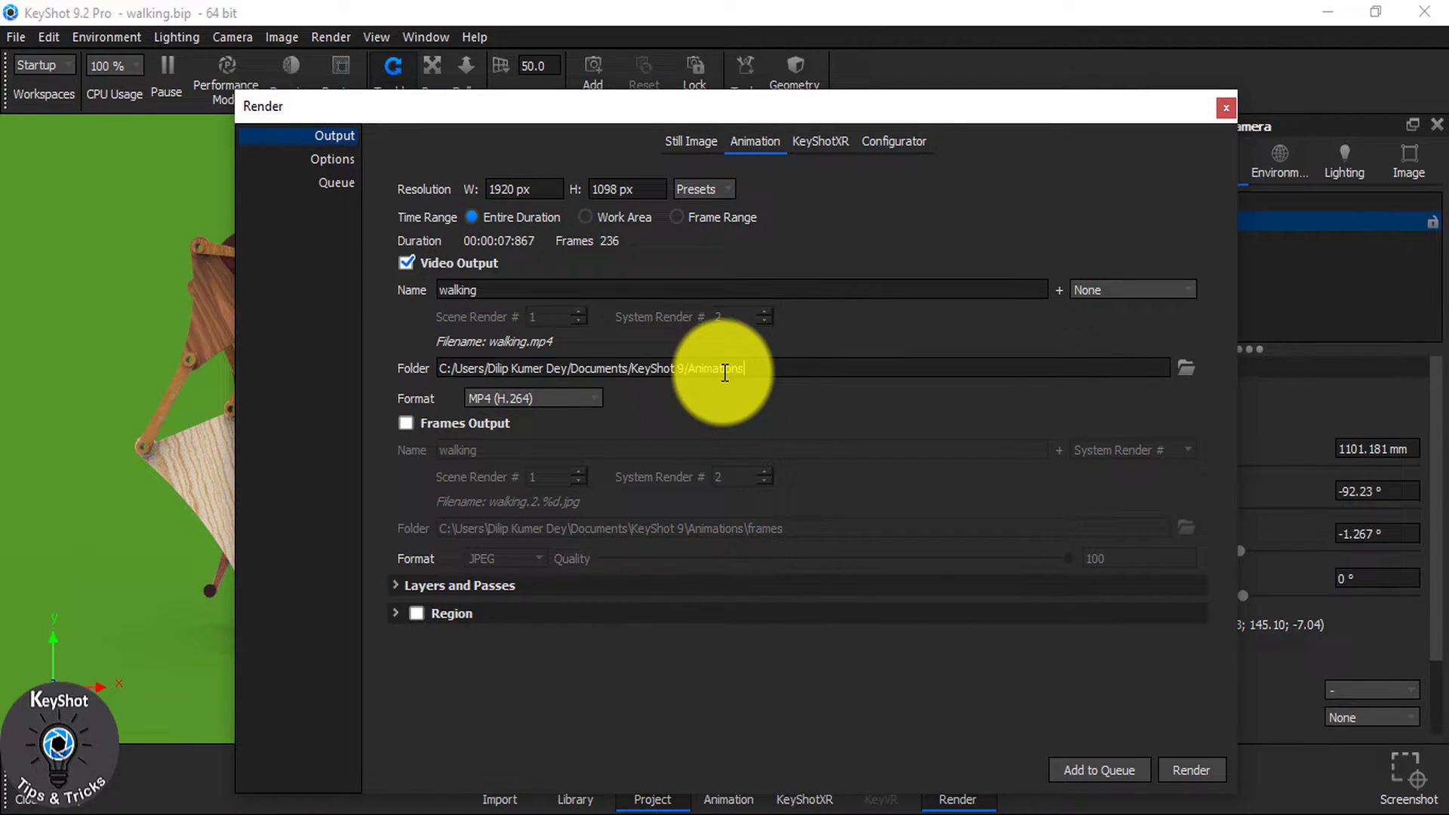
drag(725, 372, 377, 363)
key(Tab)
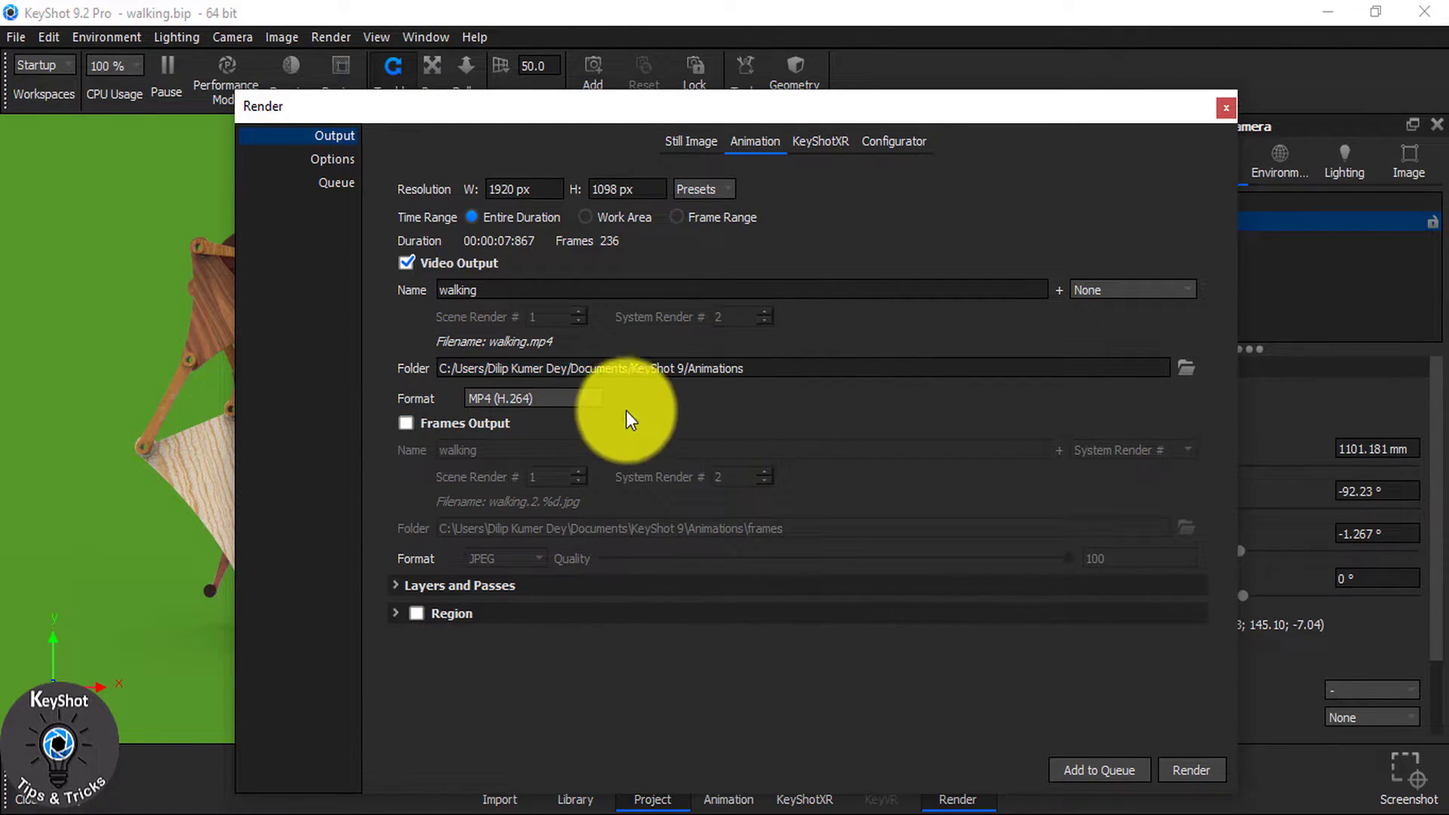
click(581, 402)
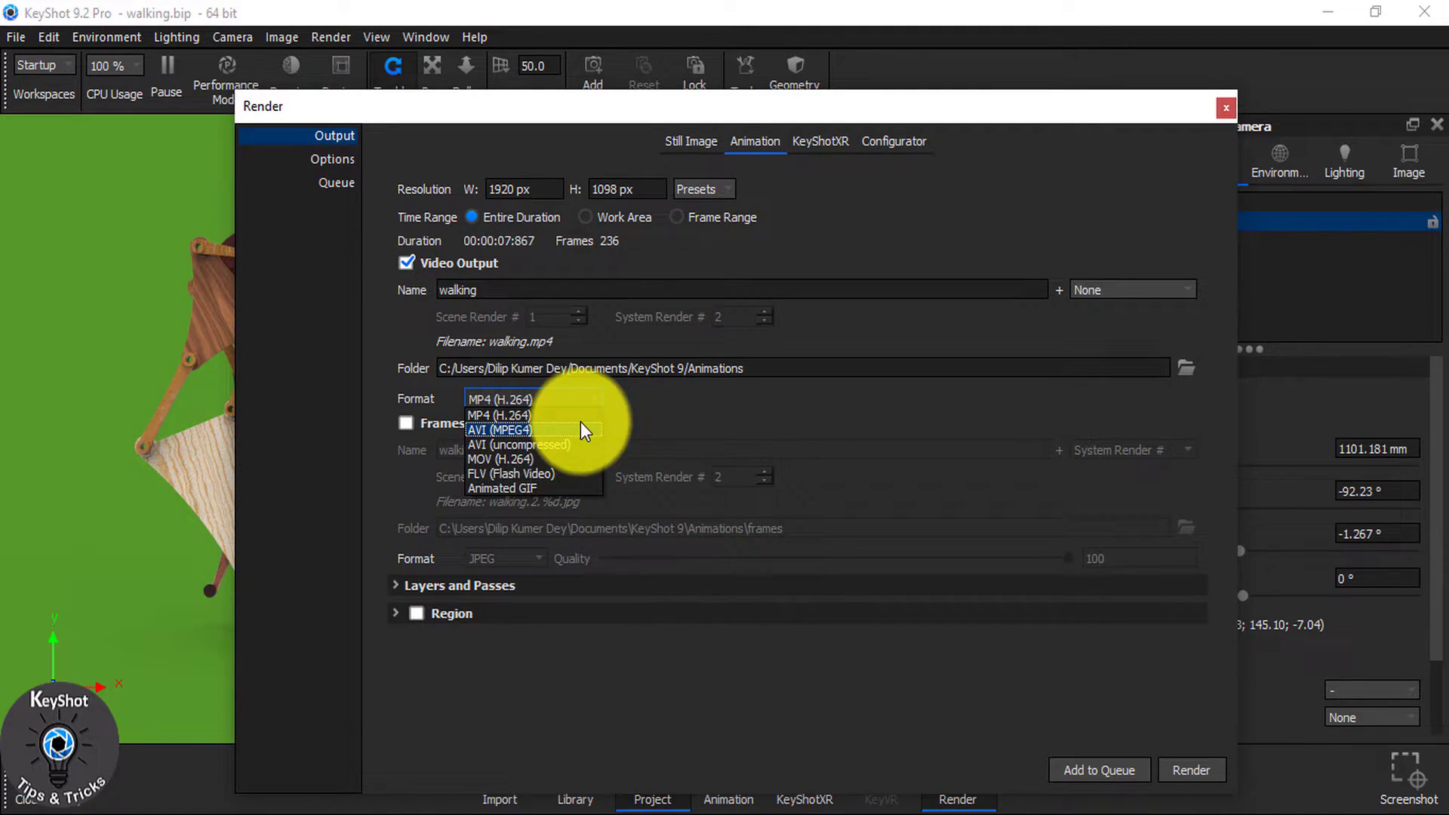
click(511, 412)
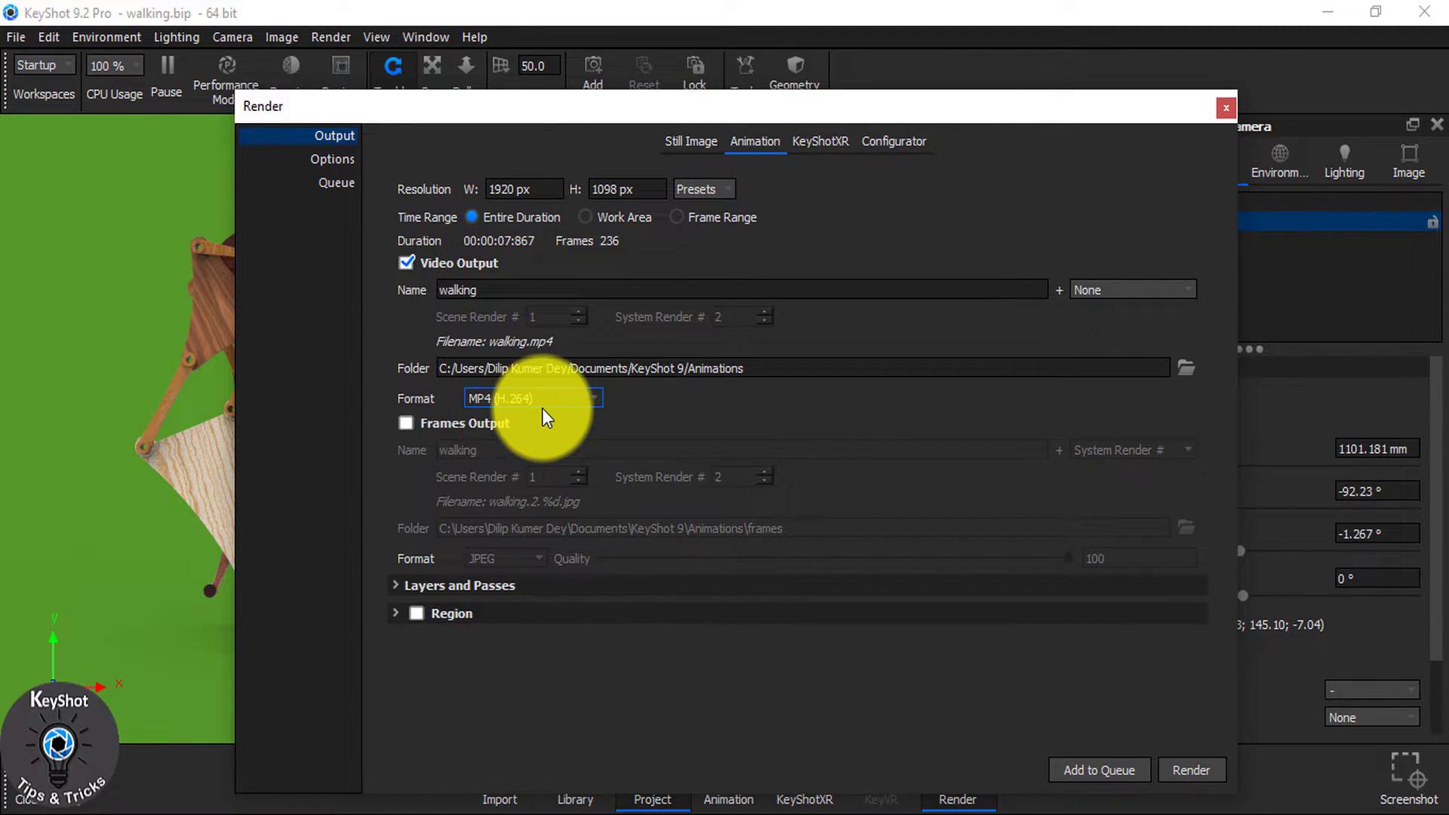
click(408, 426)
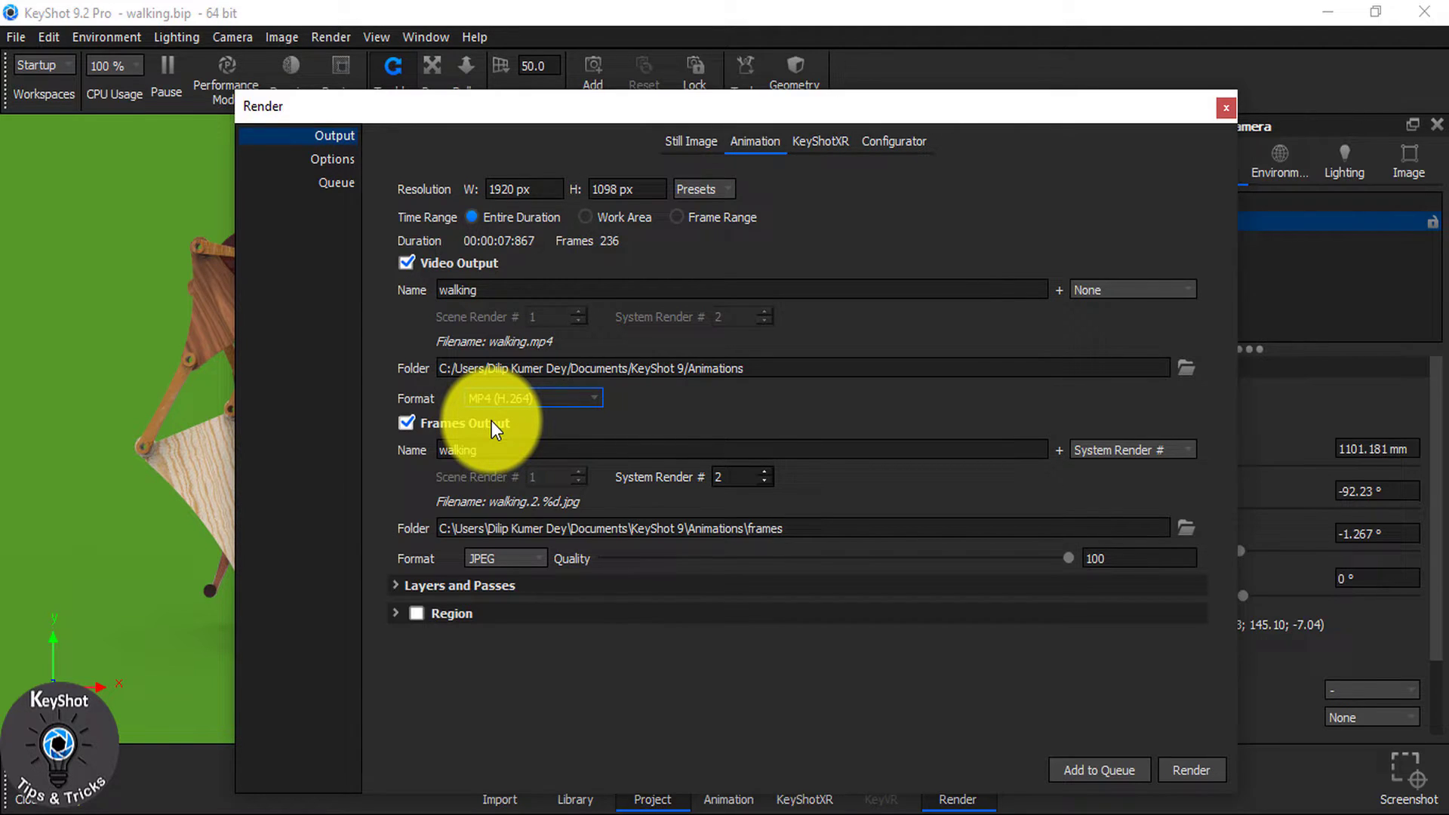
click(404, 423)
Step: Expand and collapse the Layers and Passes and Region sections to check them
click(396, 585)
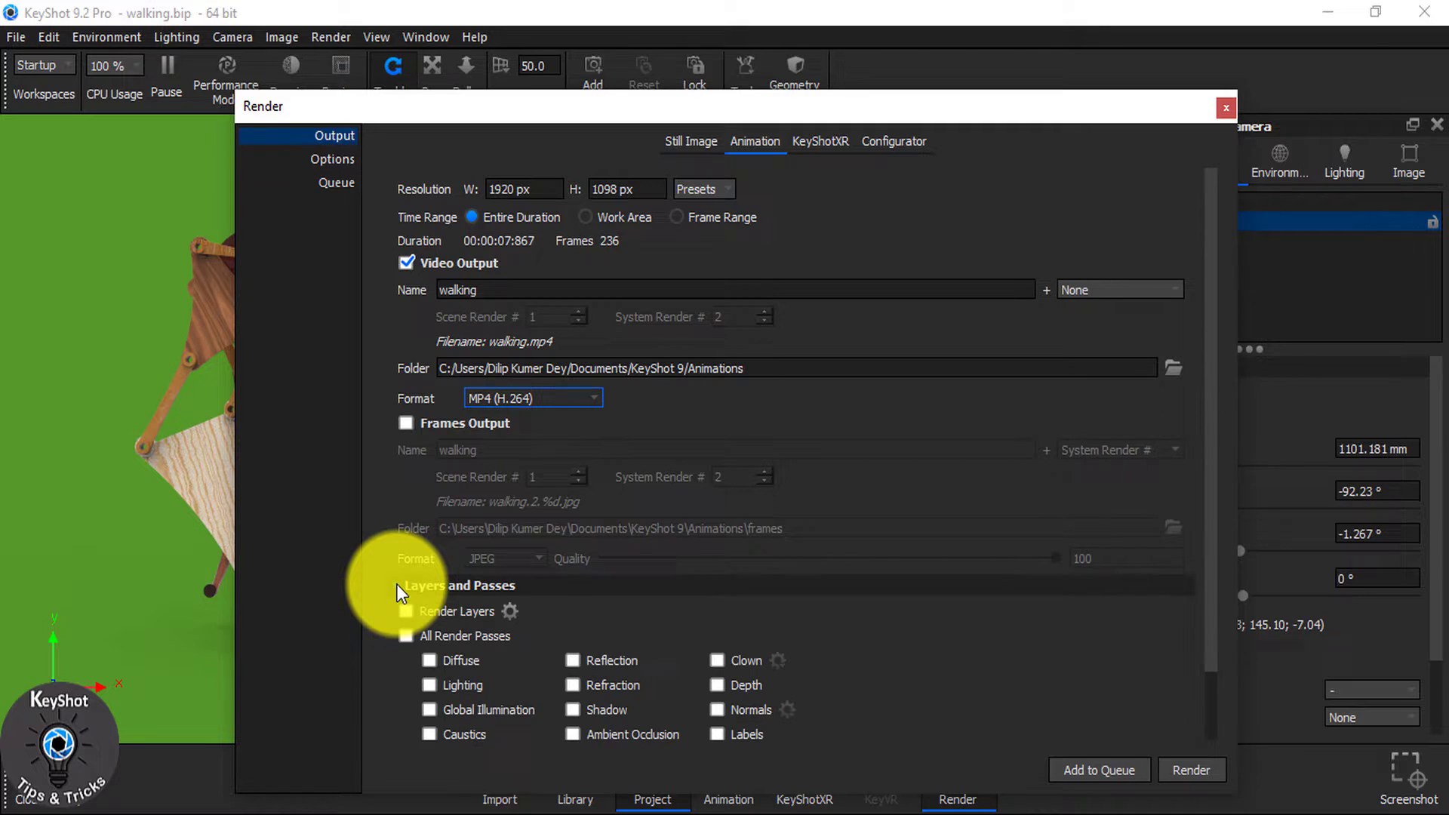
click(396, 585)
click(397, 613)
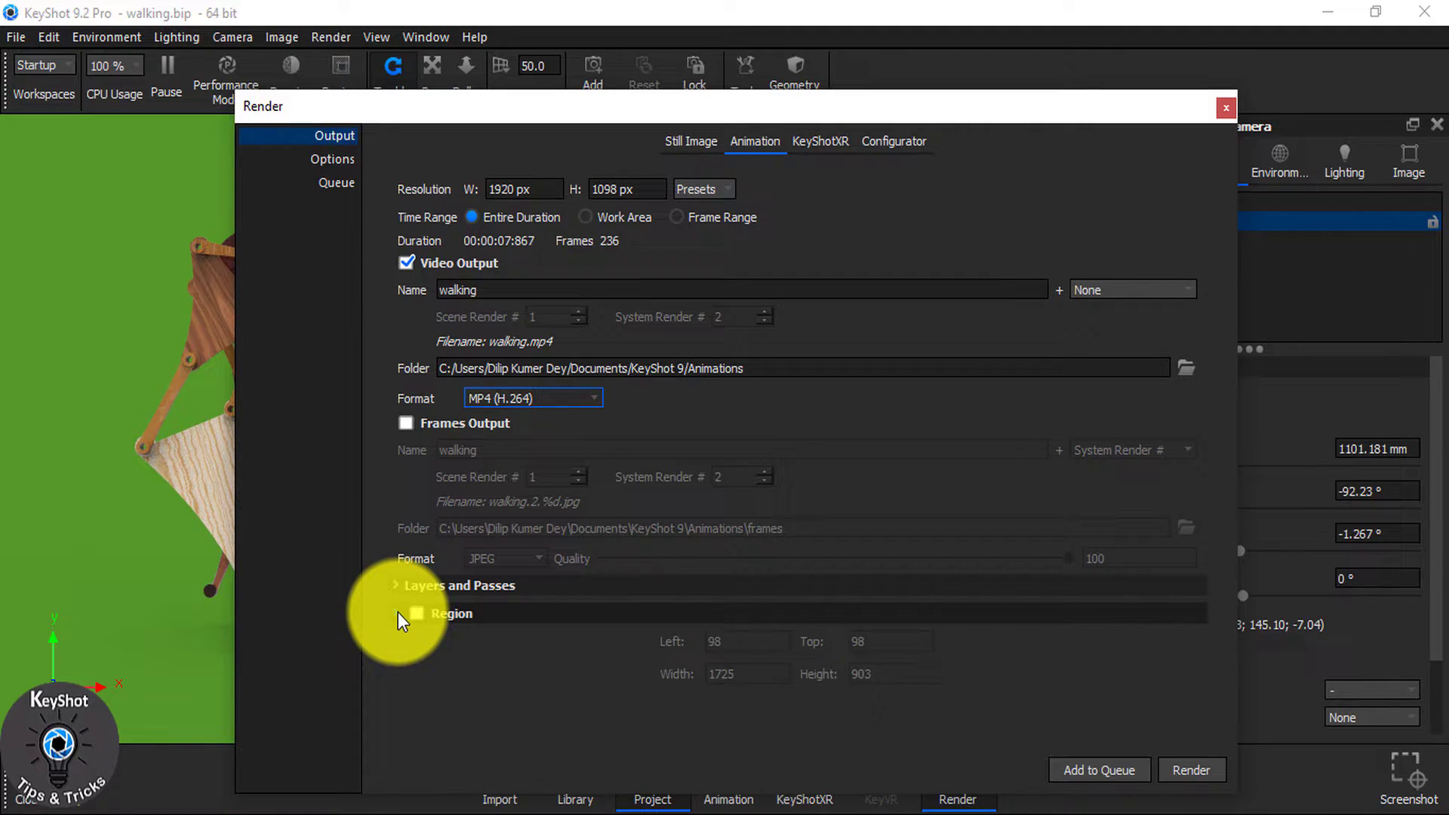
click(395, 613)
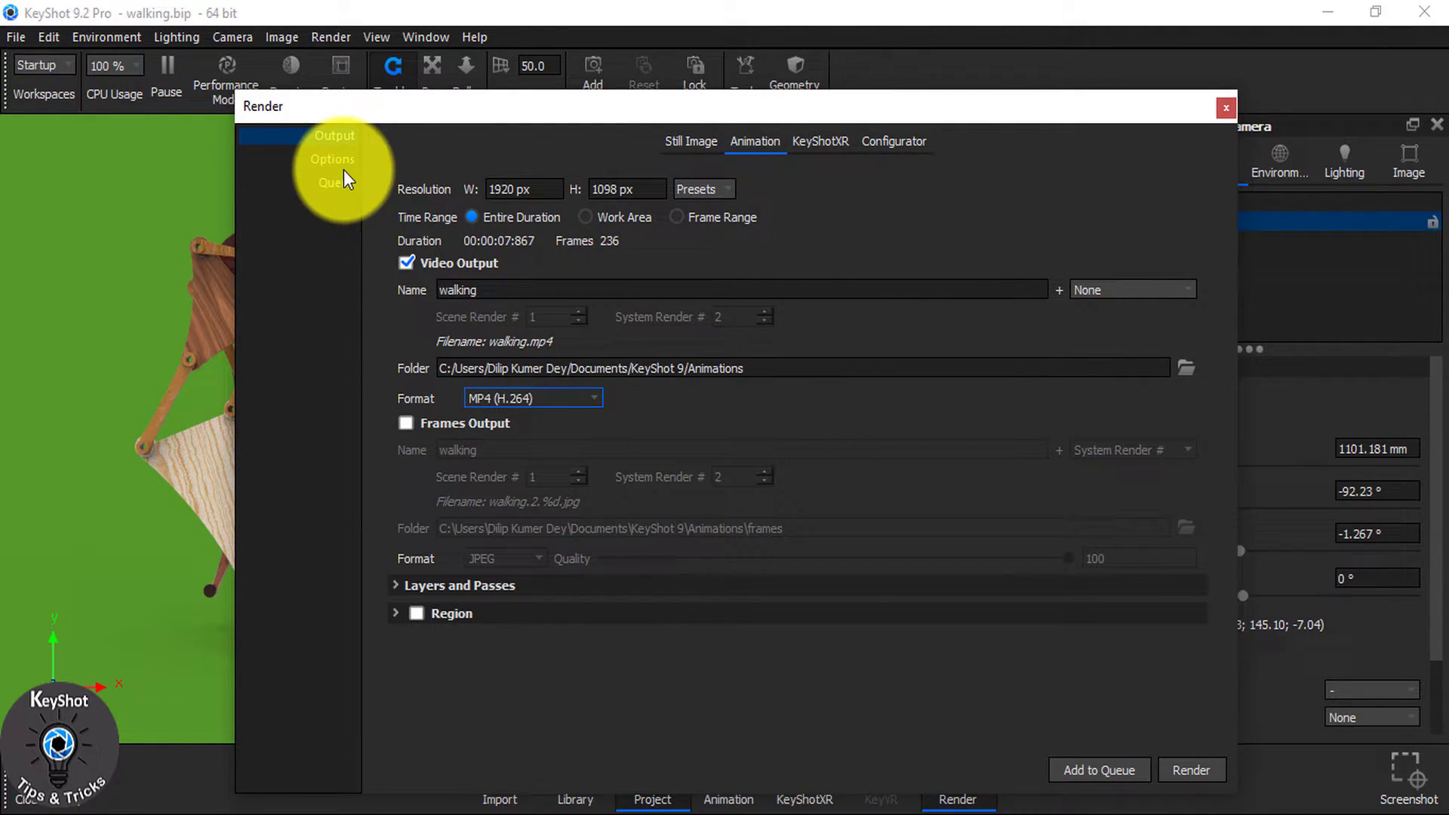
Step: Compare the Custom Control, Maximum Time and Maximum Samples quality modes, choosing Maximum Samples
click(326, 158)
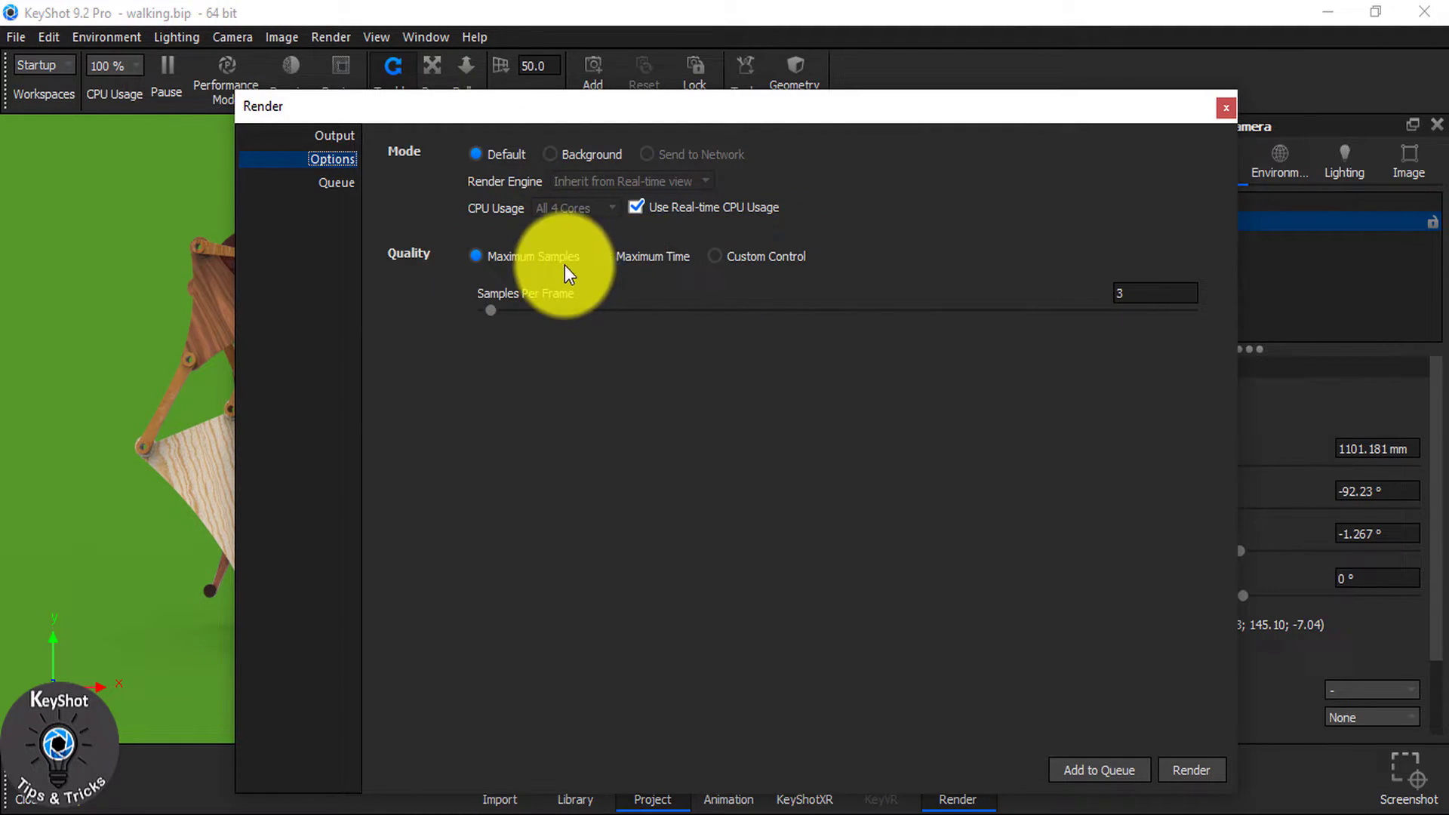
click(732, 258)
click(641, 264)
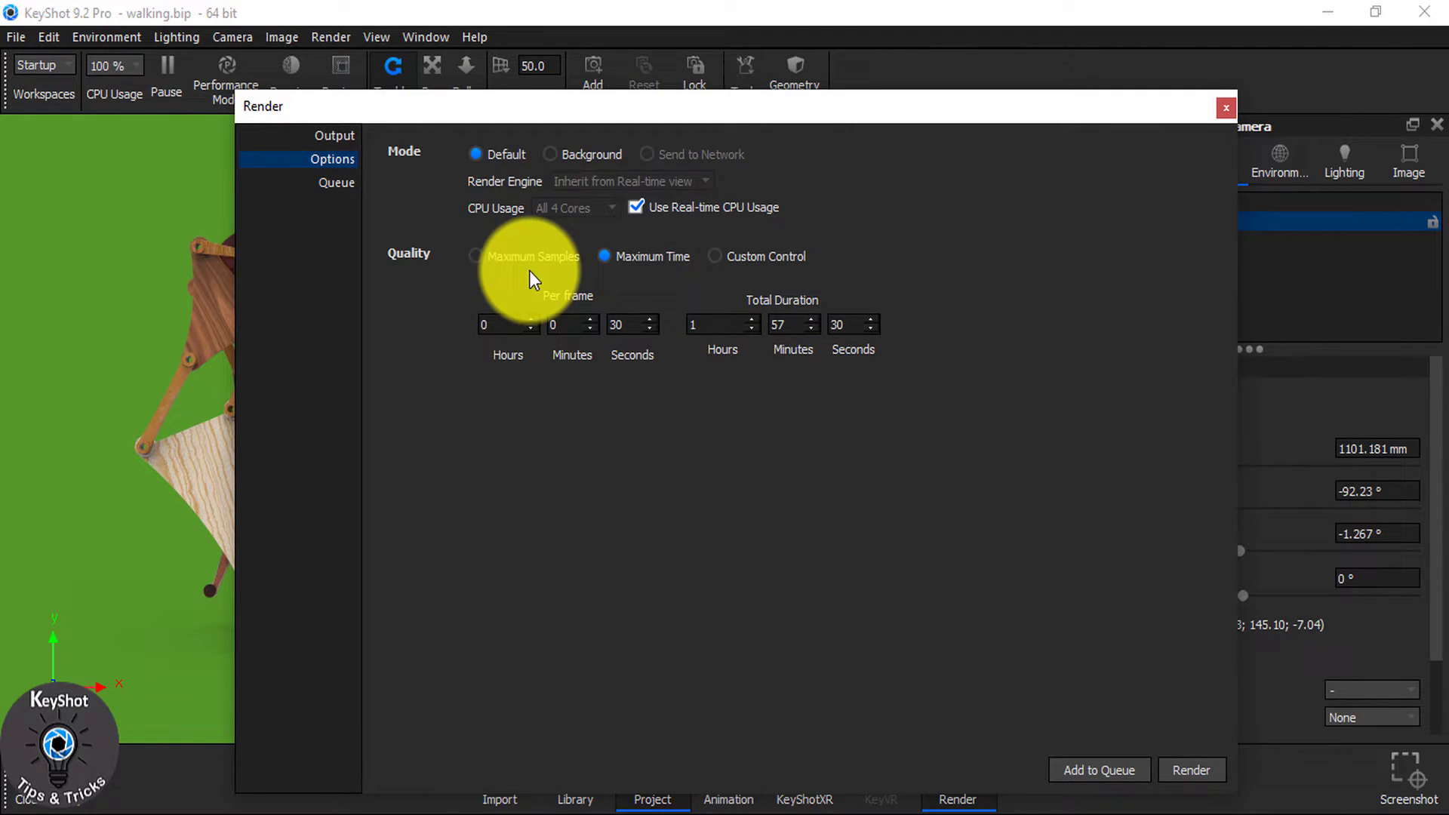
click(533, 258)
click(635, 257)
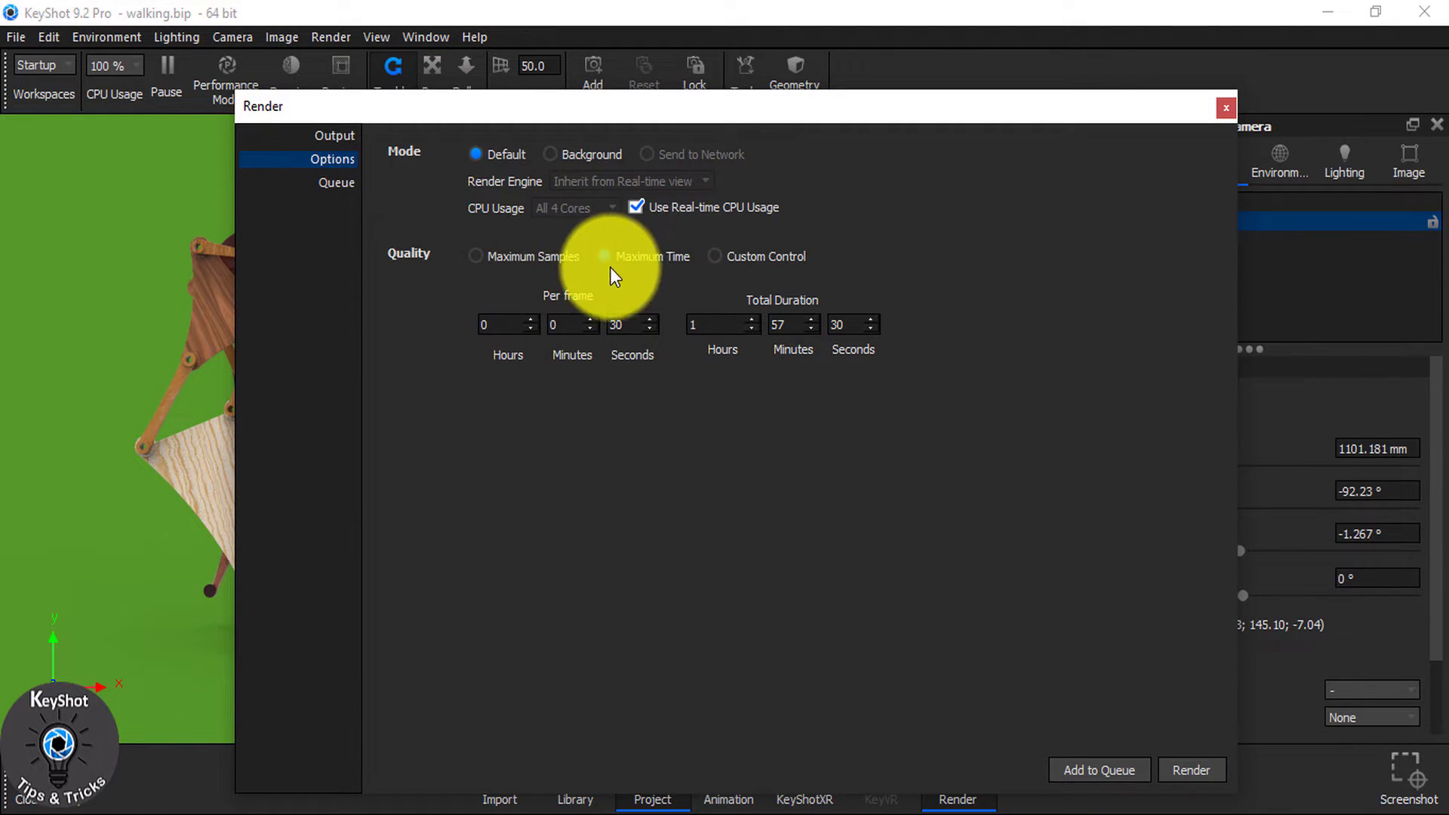
click(489, 256)
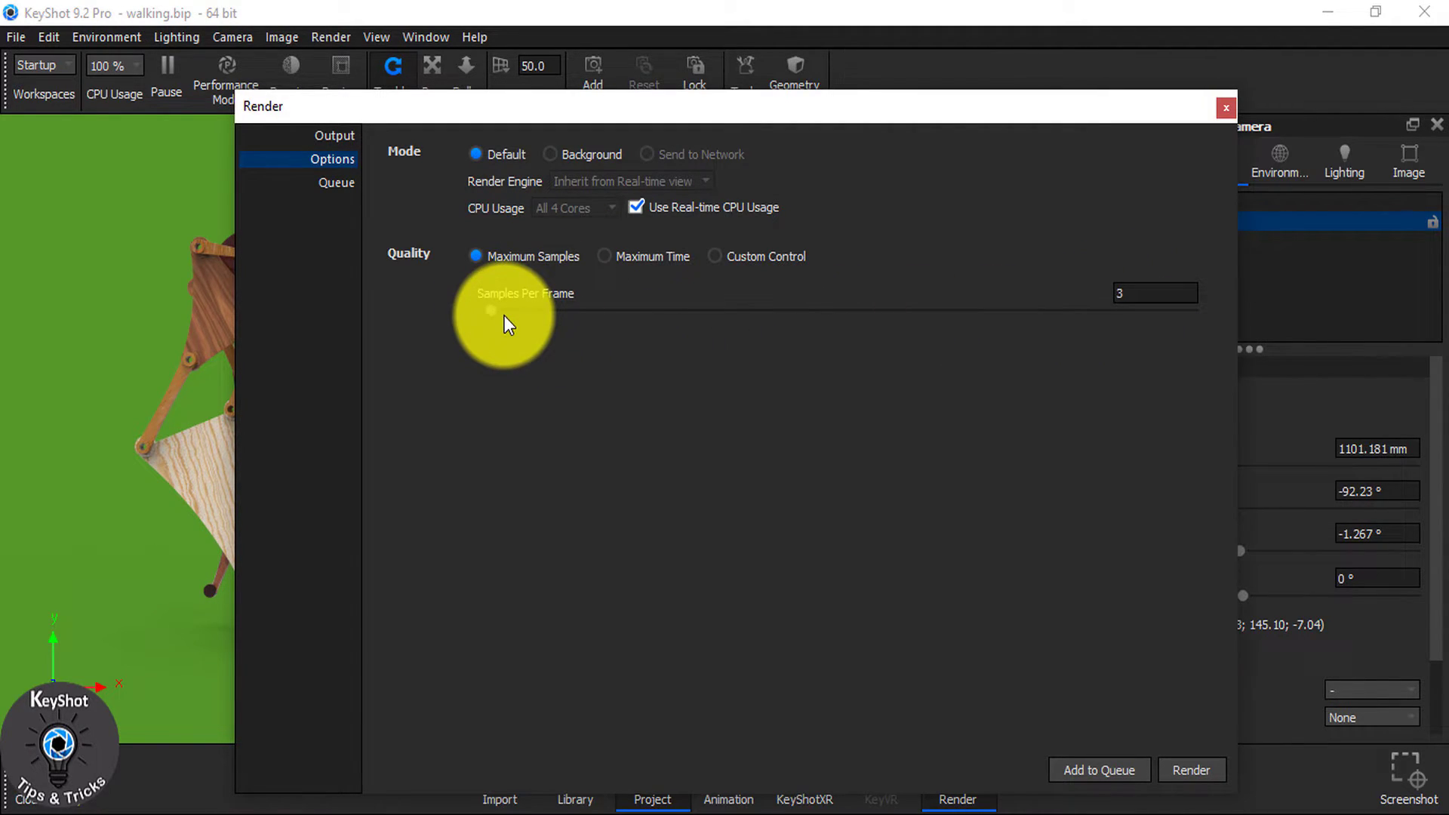
Step: Set Samples Per Frame to 3 after trying 25 and 106
drag(492, 310, 551, 310)
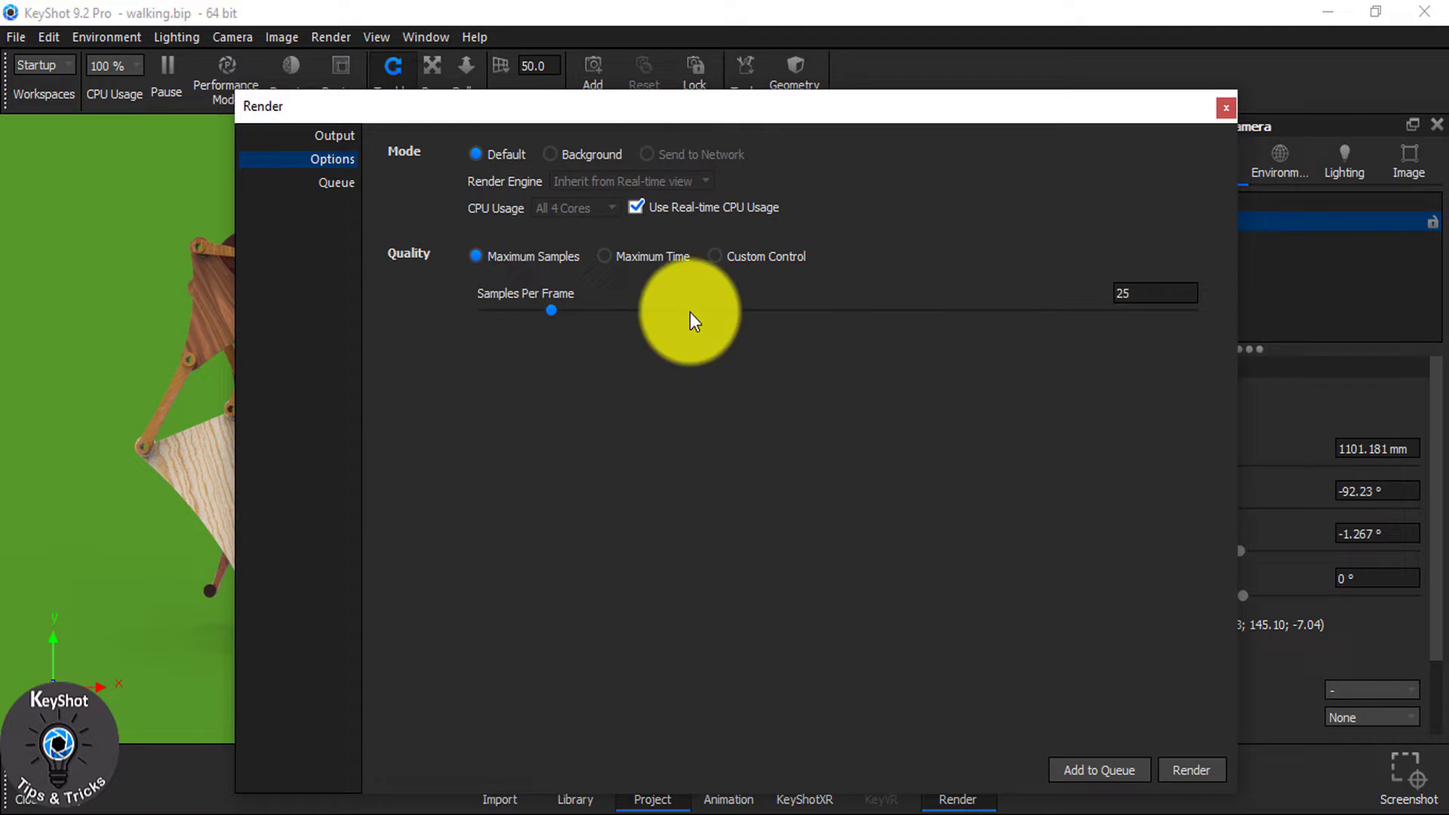
drag(690, 312, 775, 312)
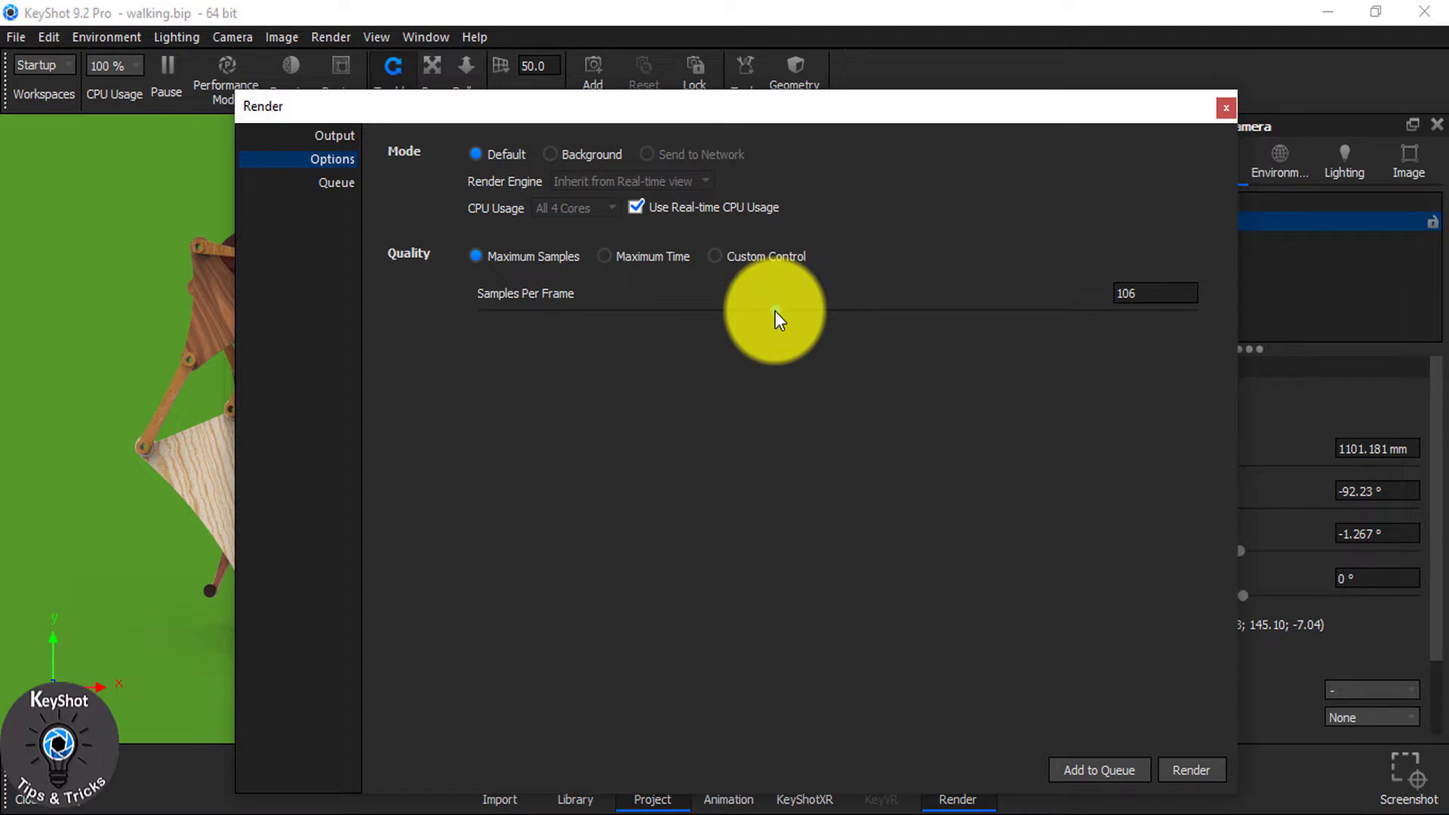
drag(775, 311, 490, 314)
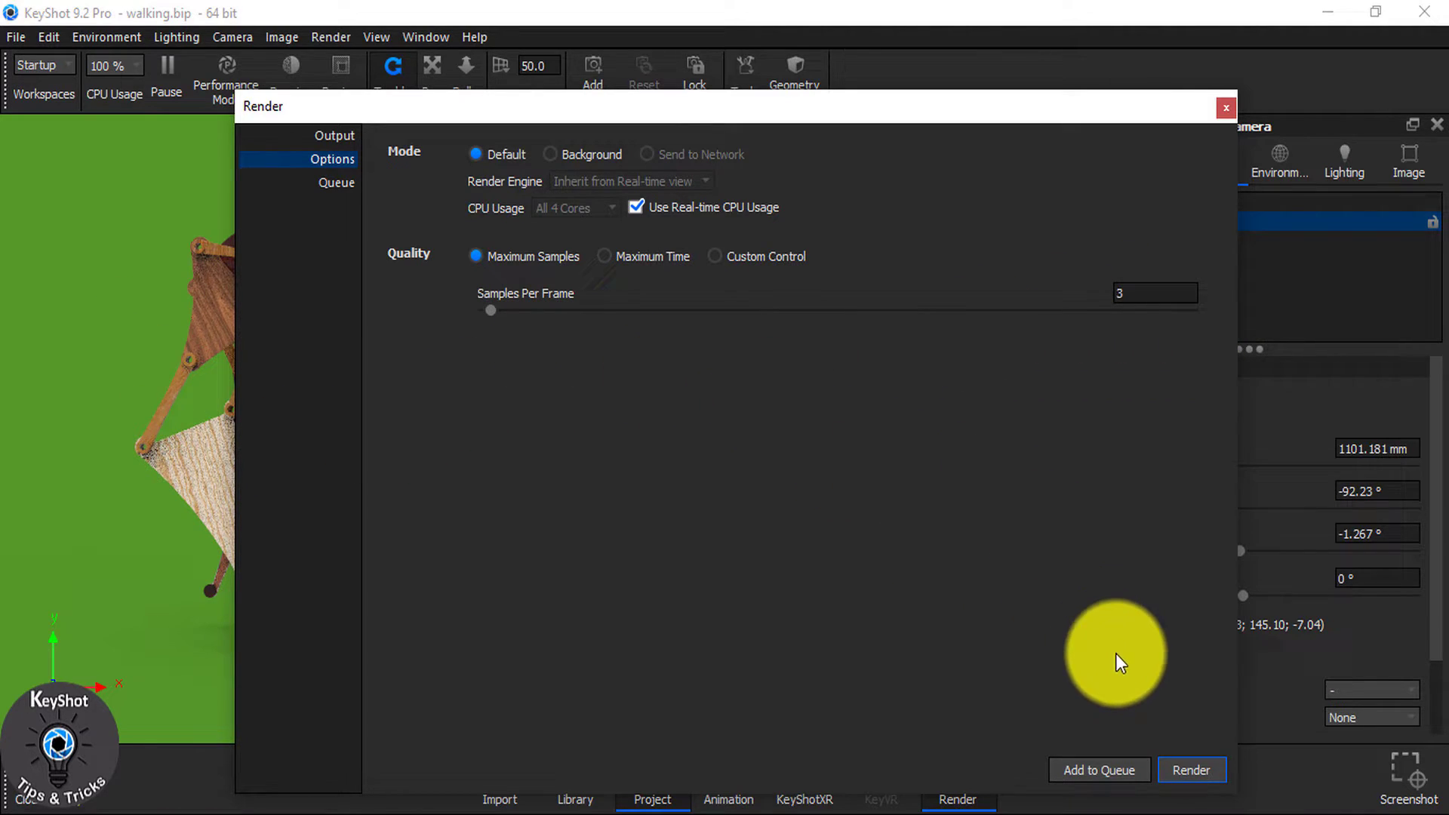
Step: Render, overwriting walking.mp4, and let it run full screen to the final frame
click(1190, 771)
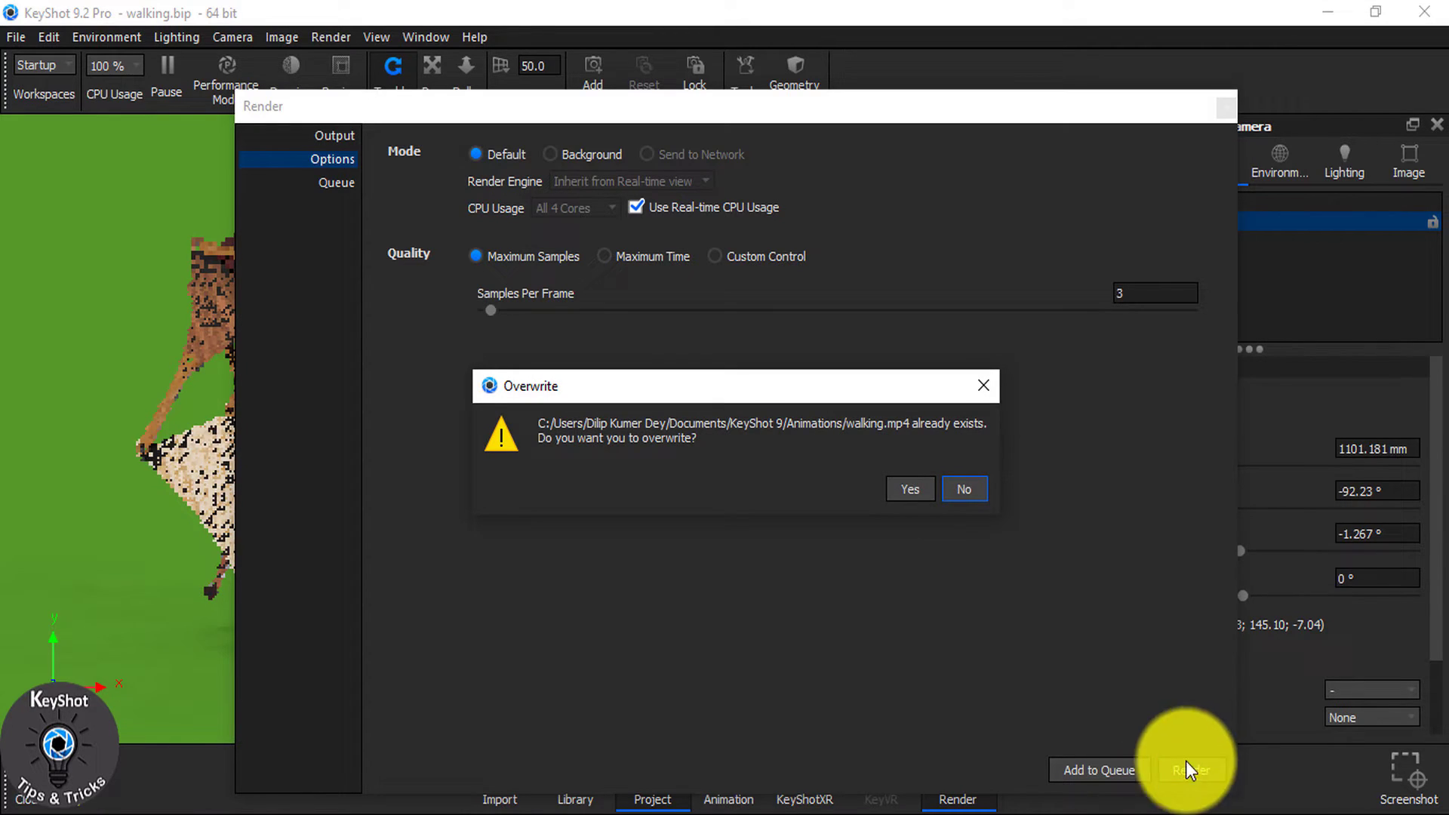
click(911, 489)
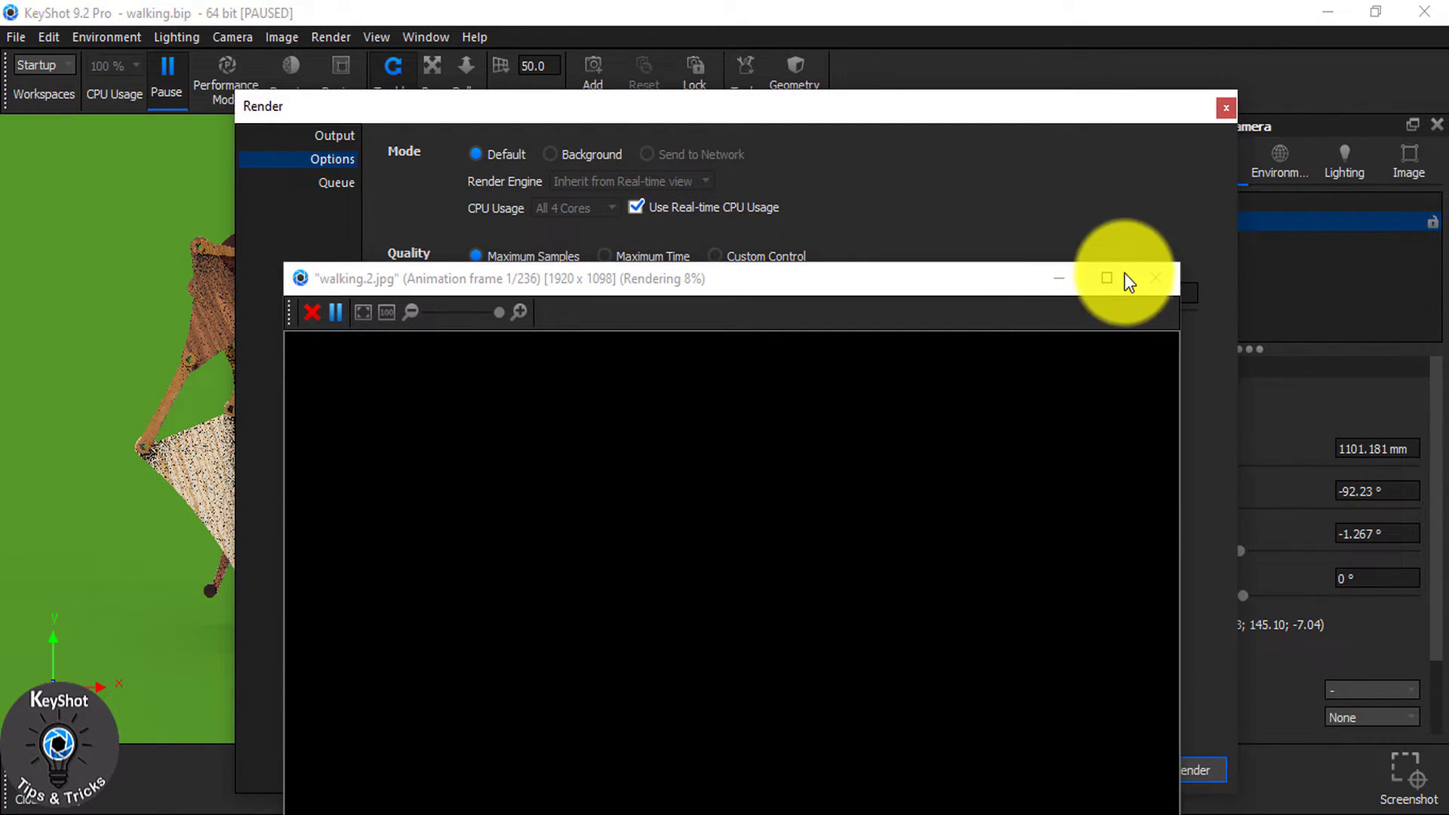
click(1108, 279)
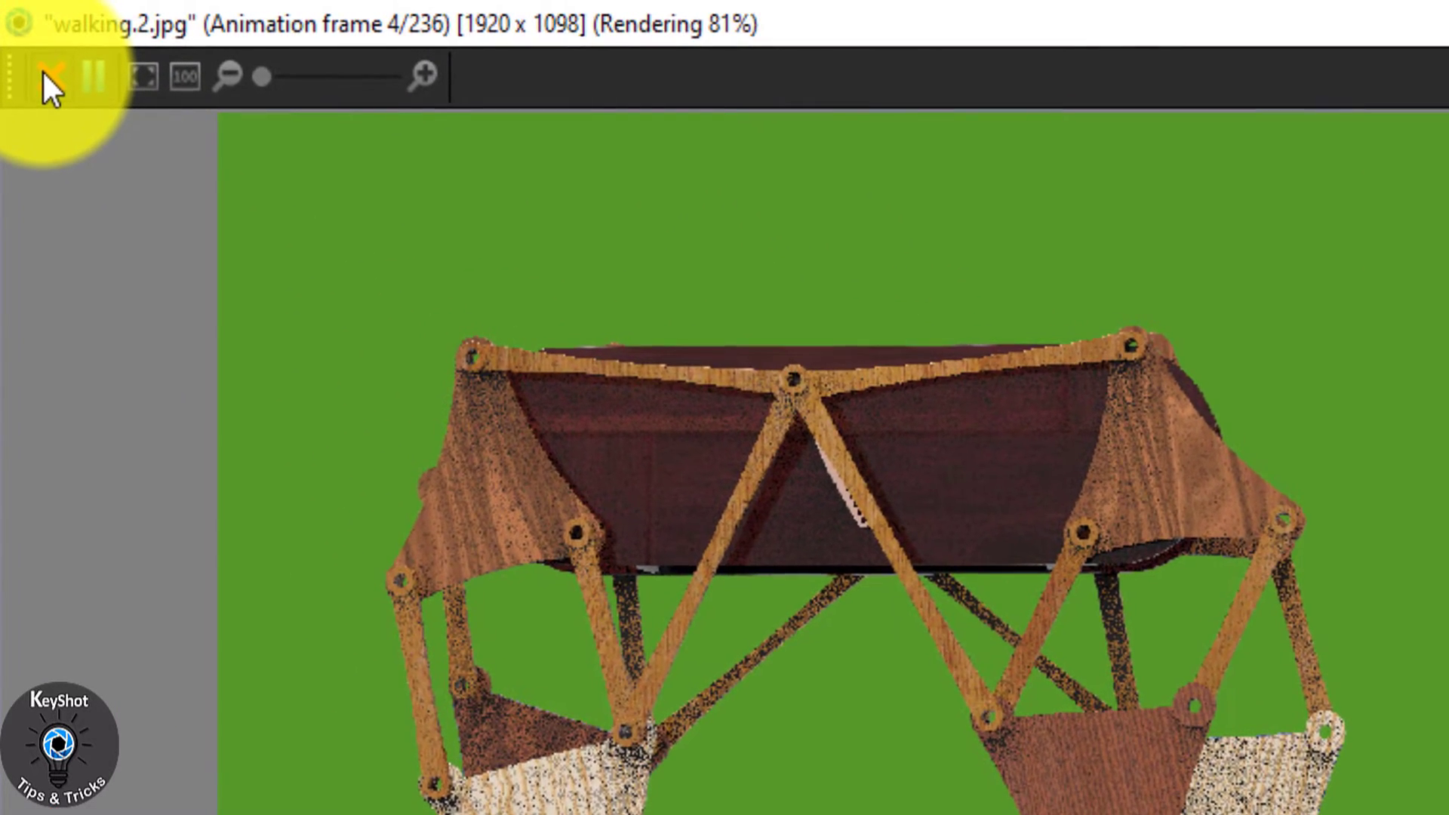
click(44, 72)
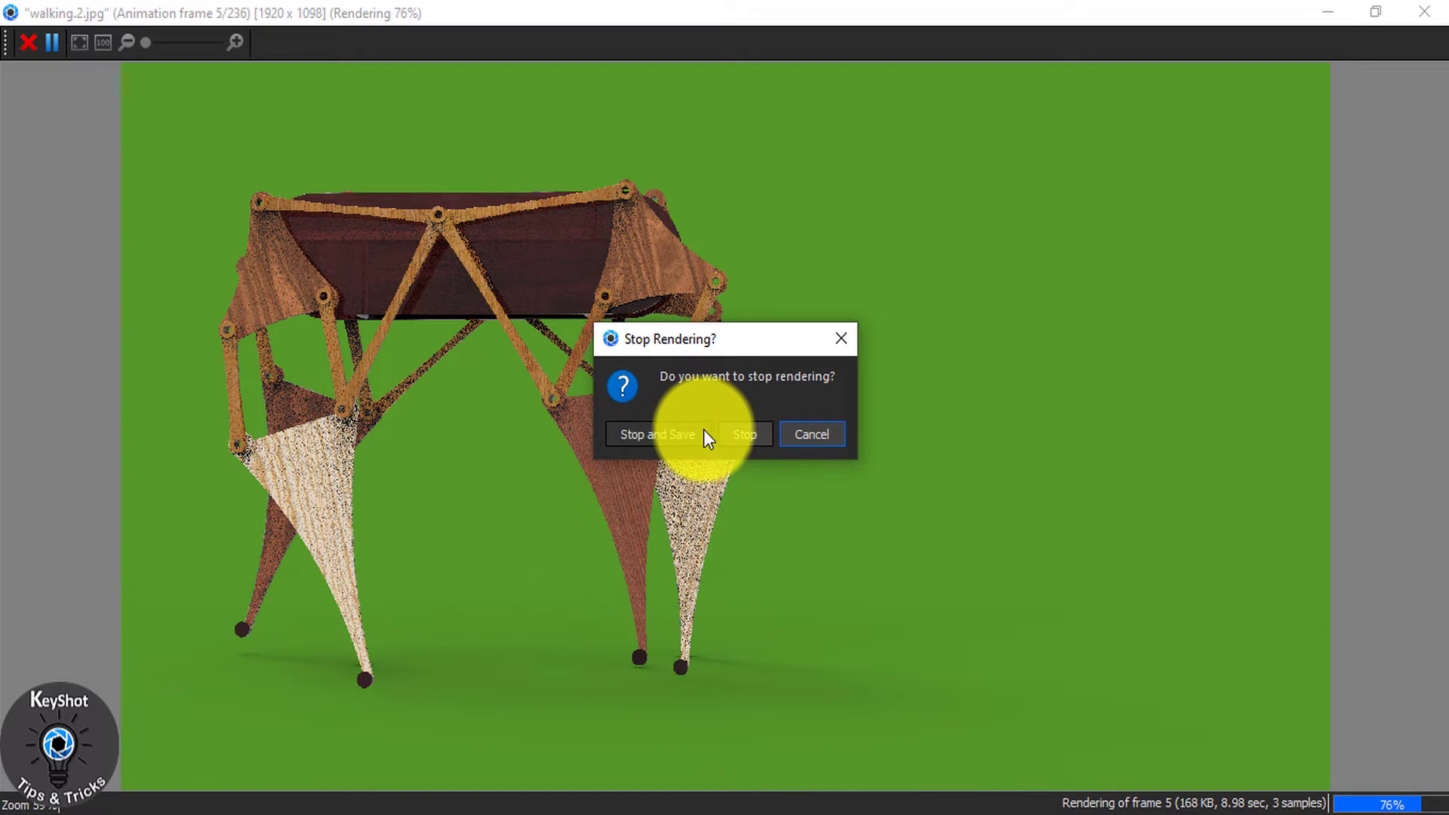
click(815, 434)
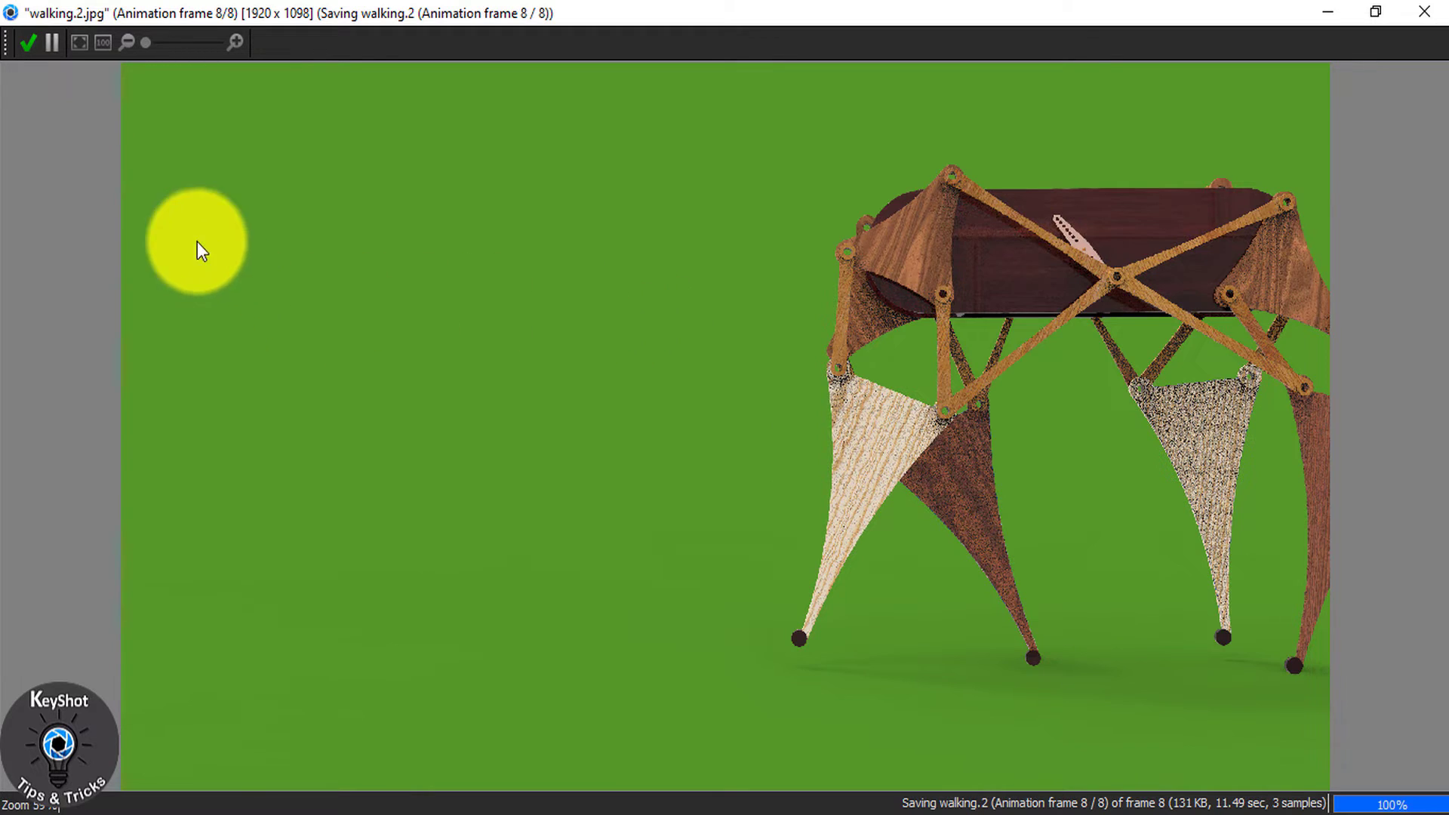
Step: Close the render preview and show walking.mp4 selected in the maximized Animations folder
click(28, 47)
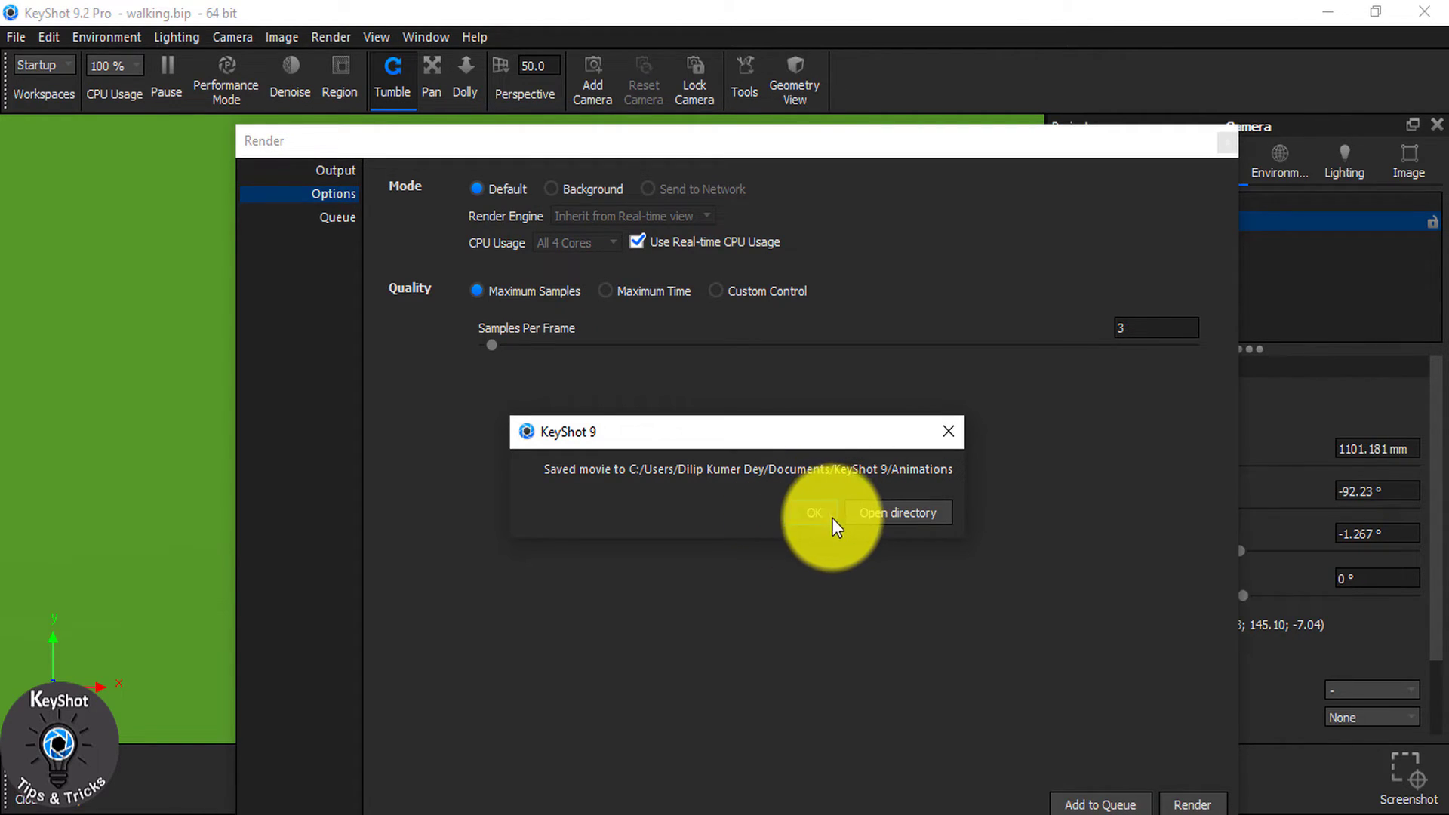
click(877, 518)
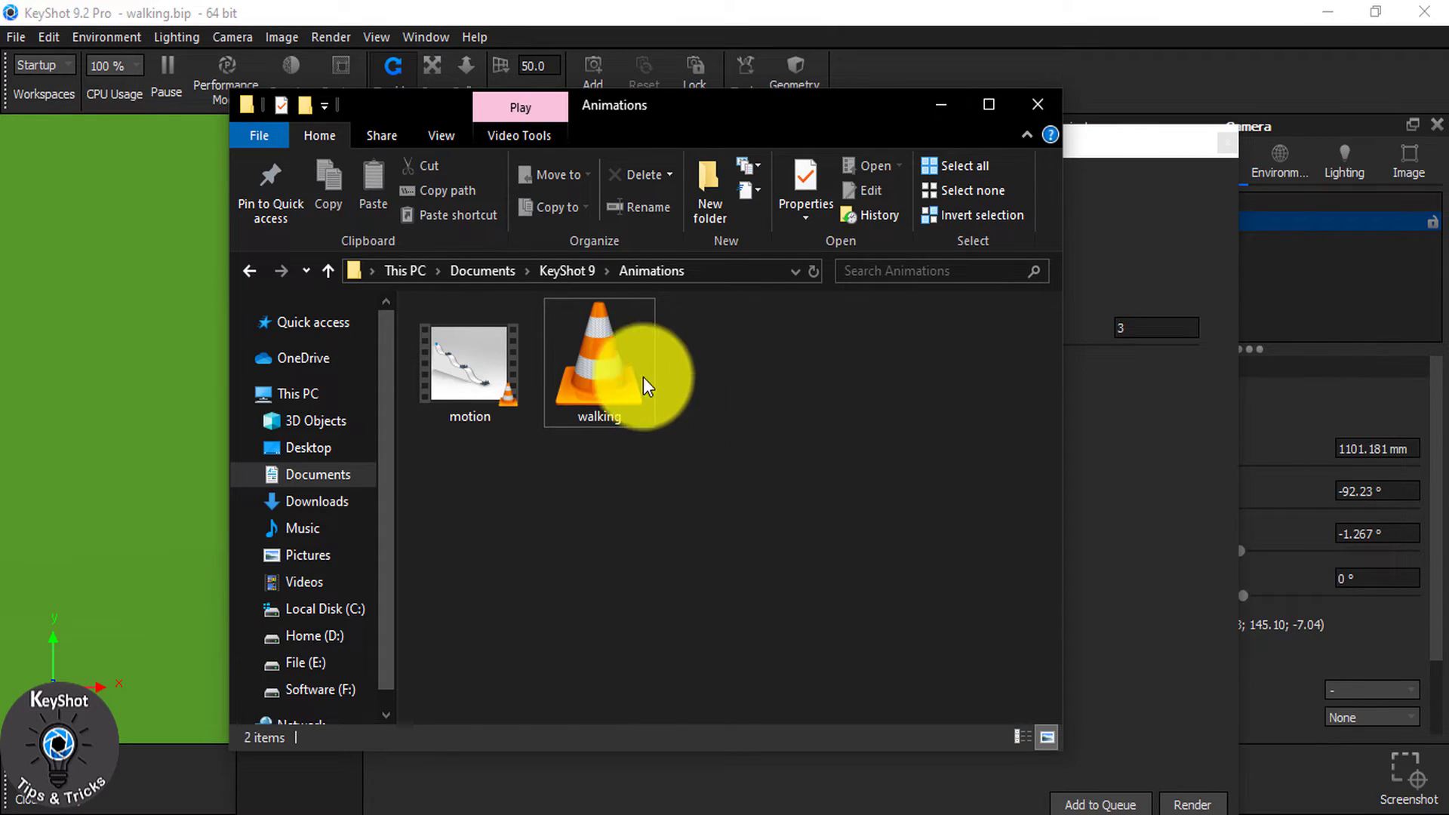
click(995, 106)
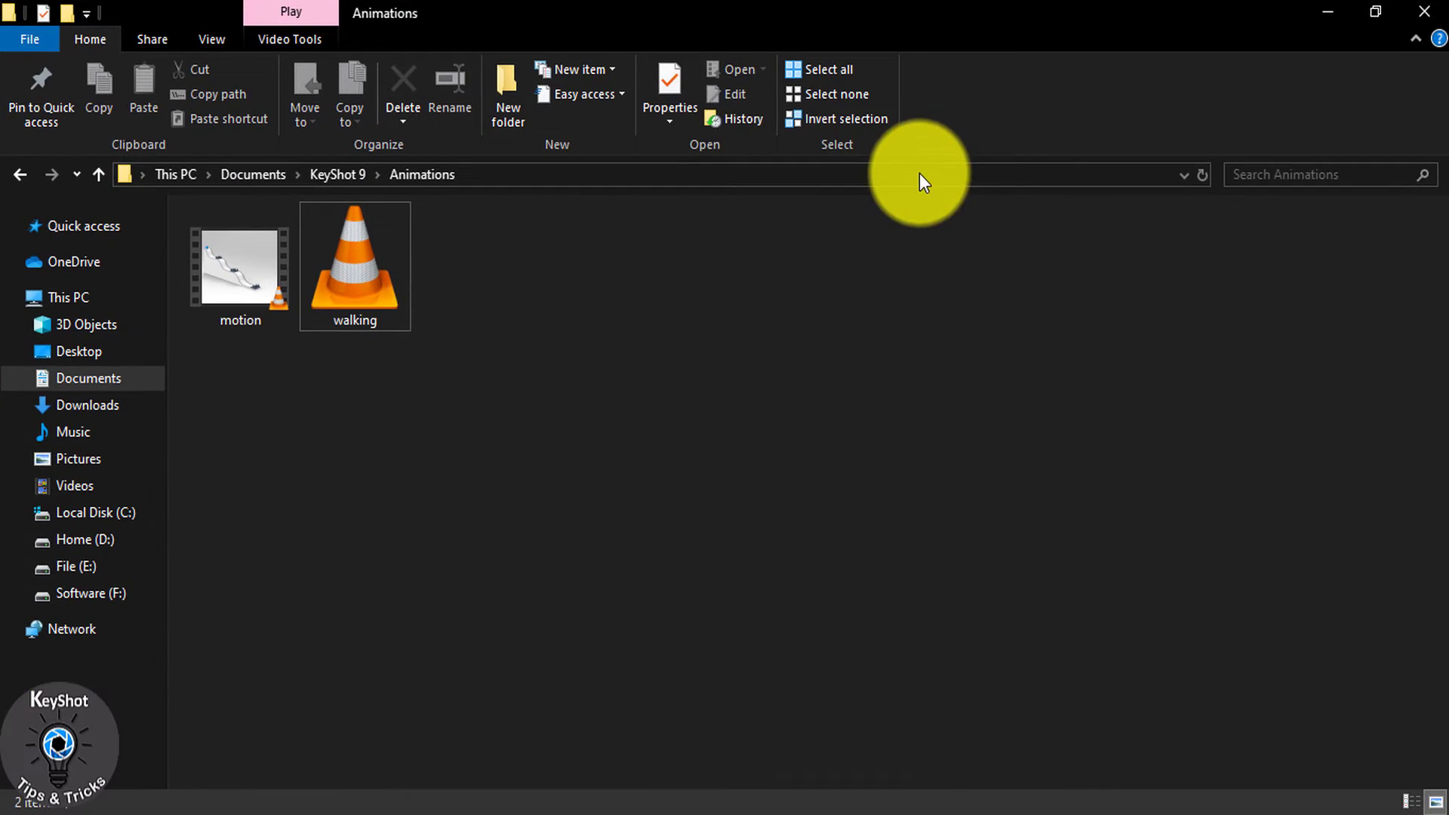
click(362, 280)
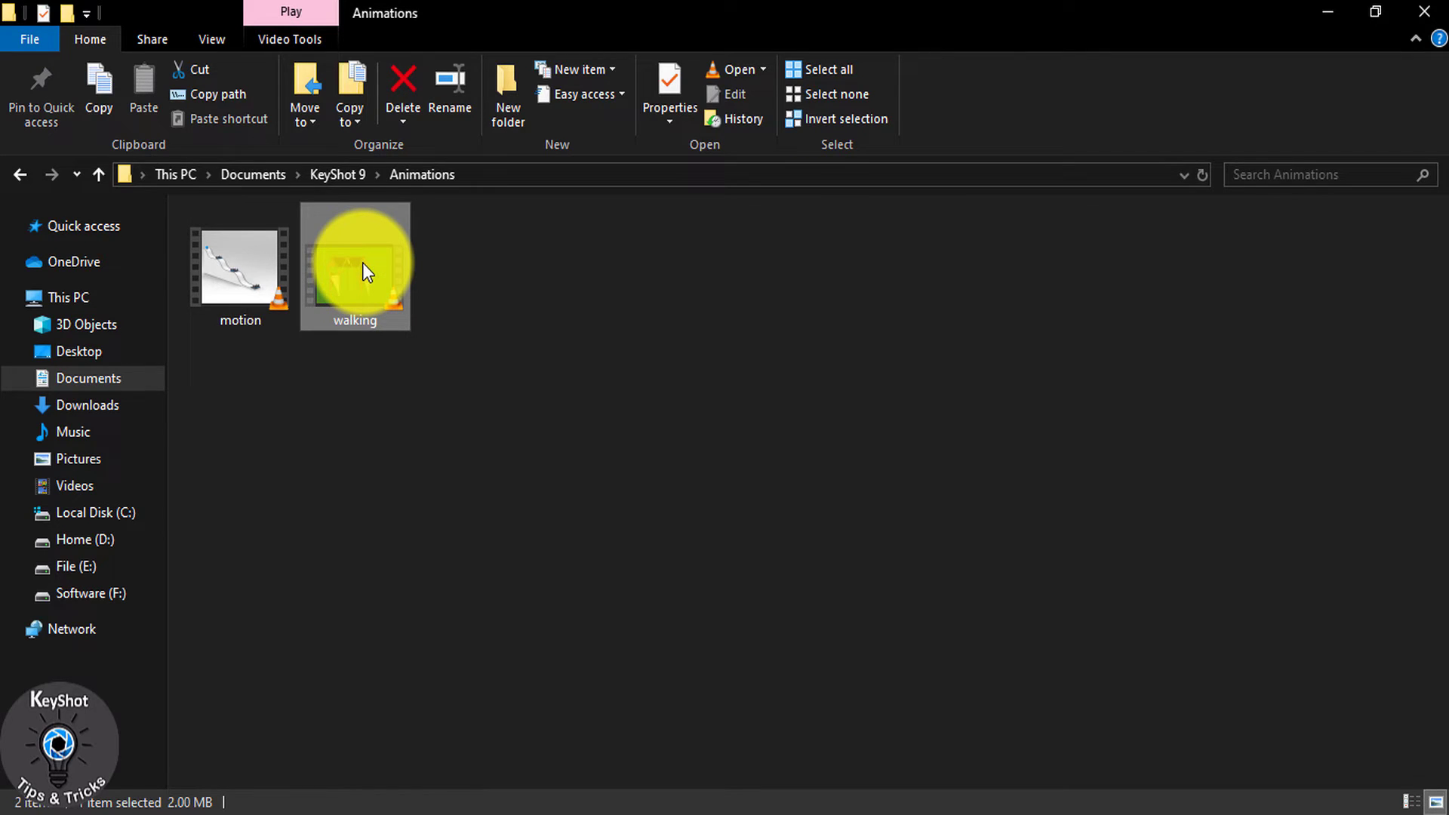
Step: Play walking.mp4 in VLC to watch the robot walk across the green background
double_click(363, 263)
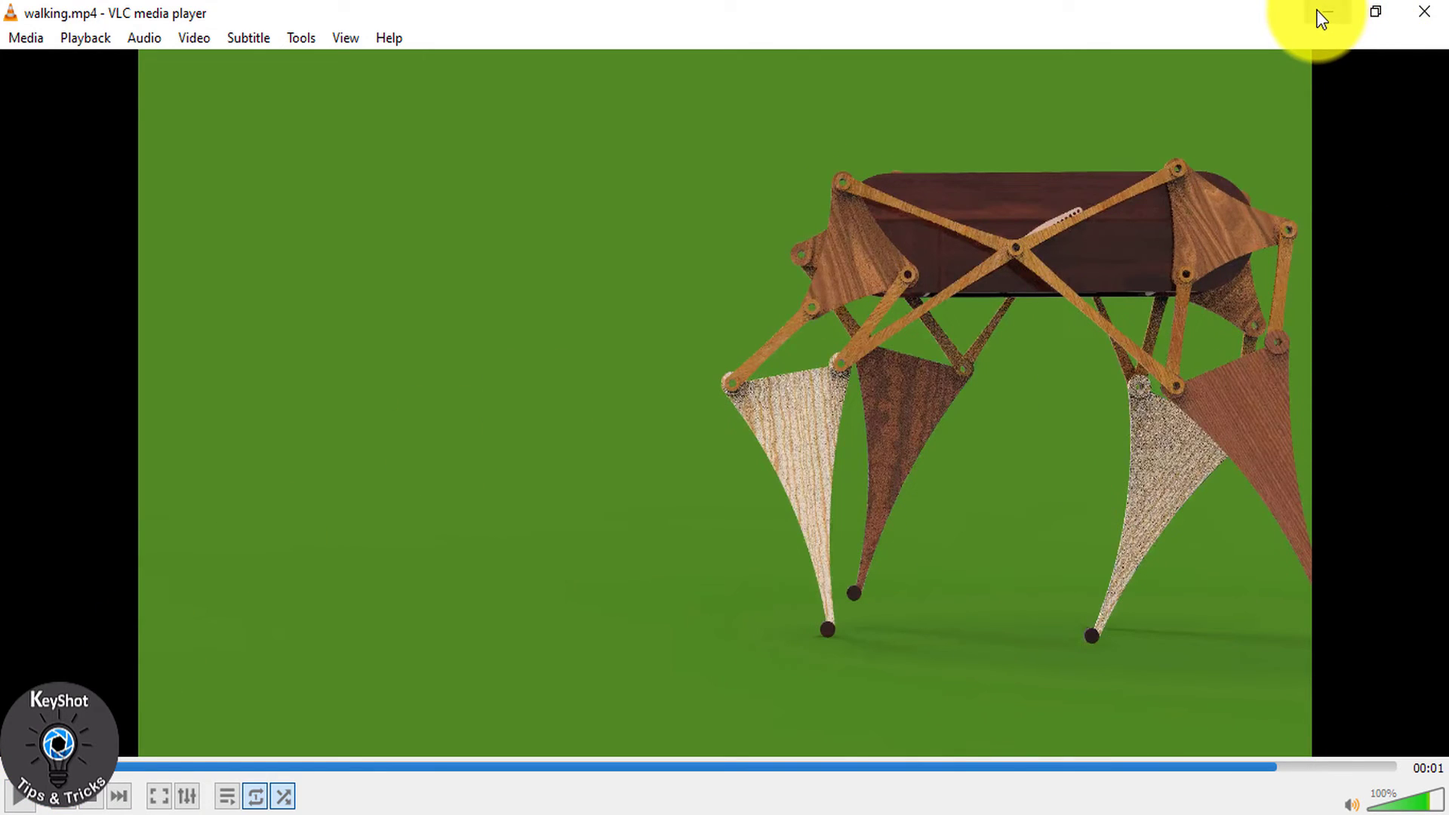
Step: Minimize VLC and Explorer, close the Render dialog, and resume real-time rendering with Shift+P
click(1325, 14)
click(1334, 9)
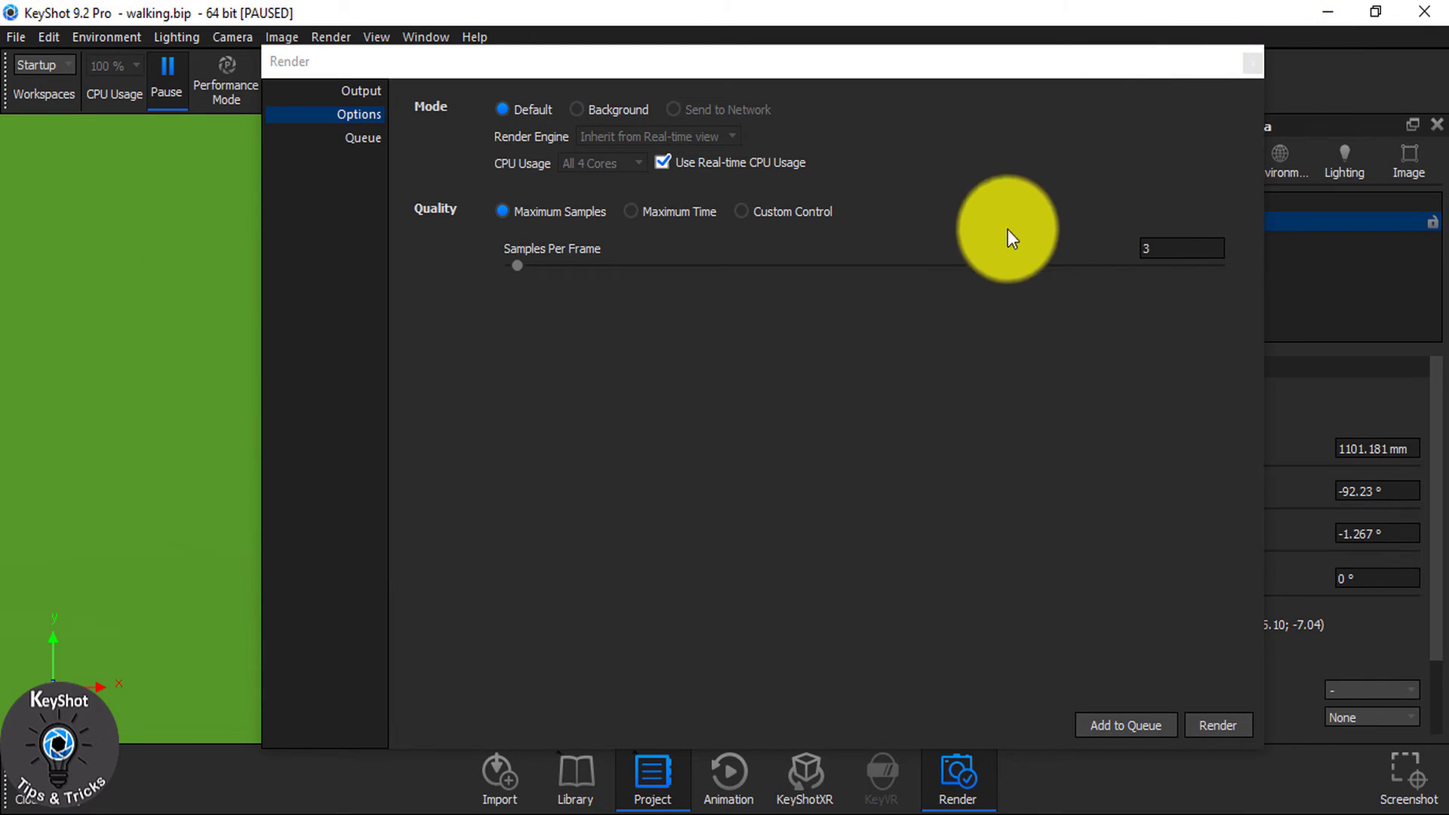
click(1250, 63)
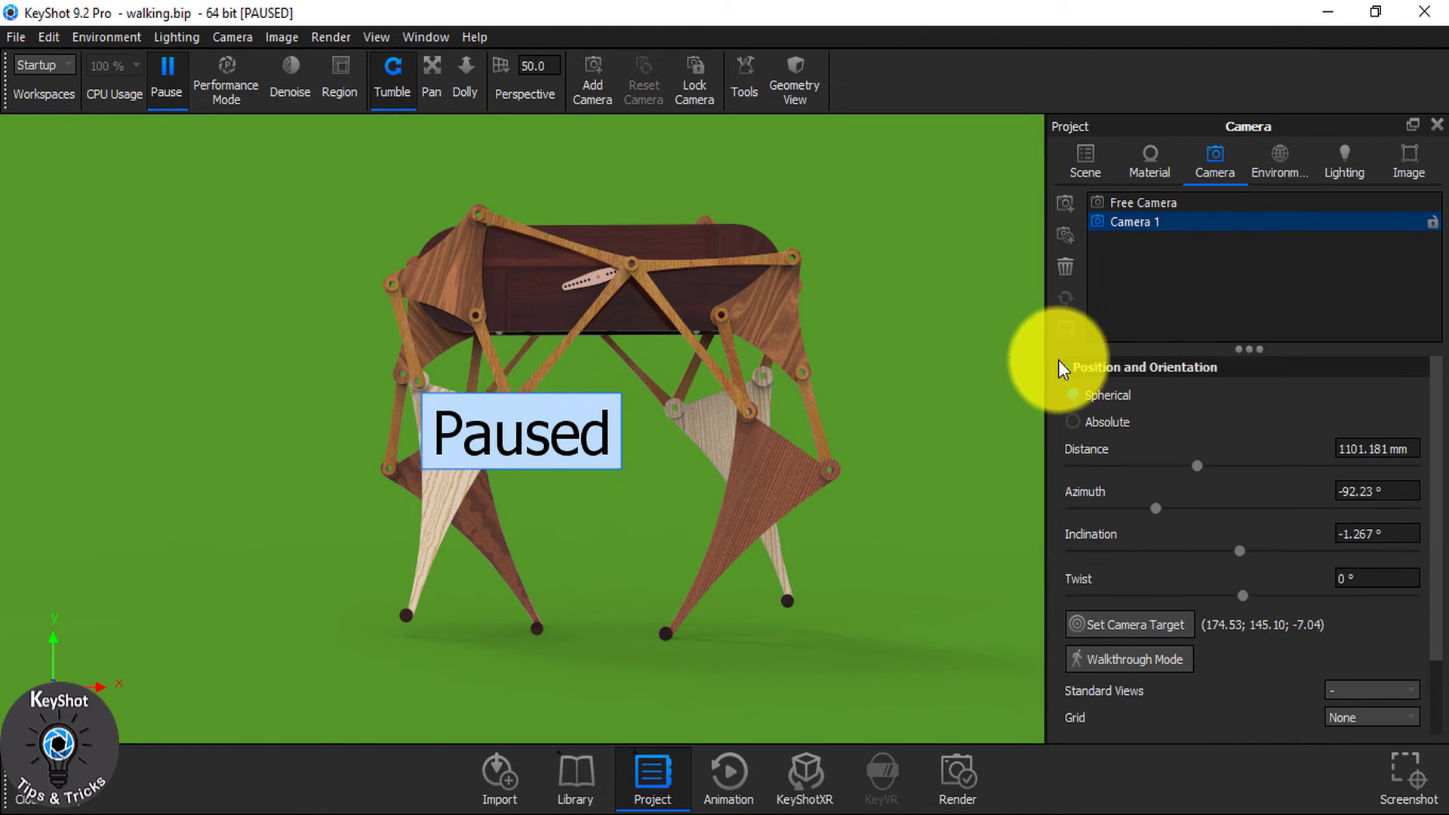
key(shift+p)
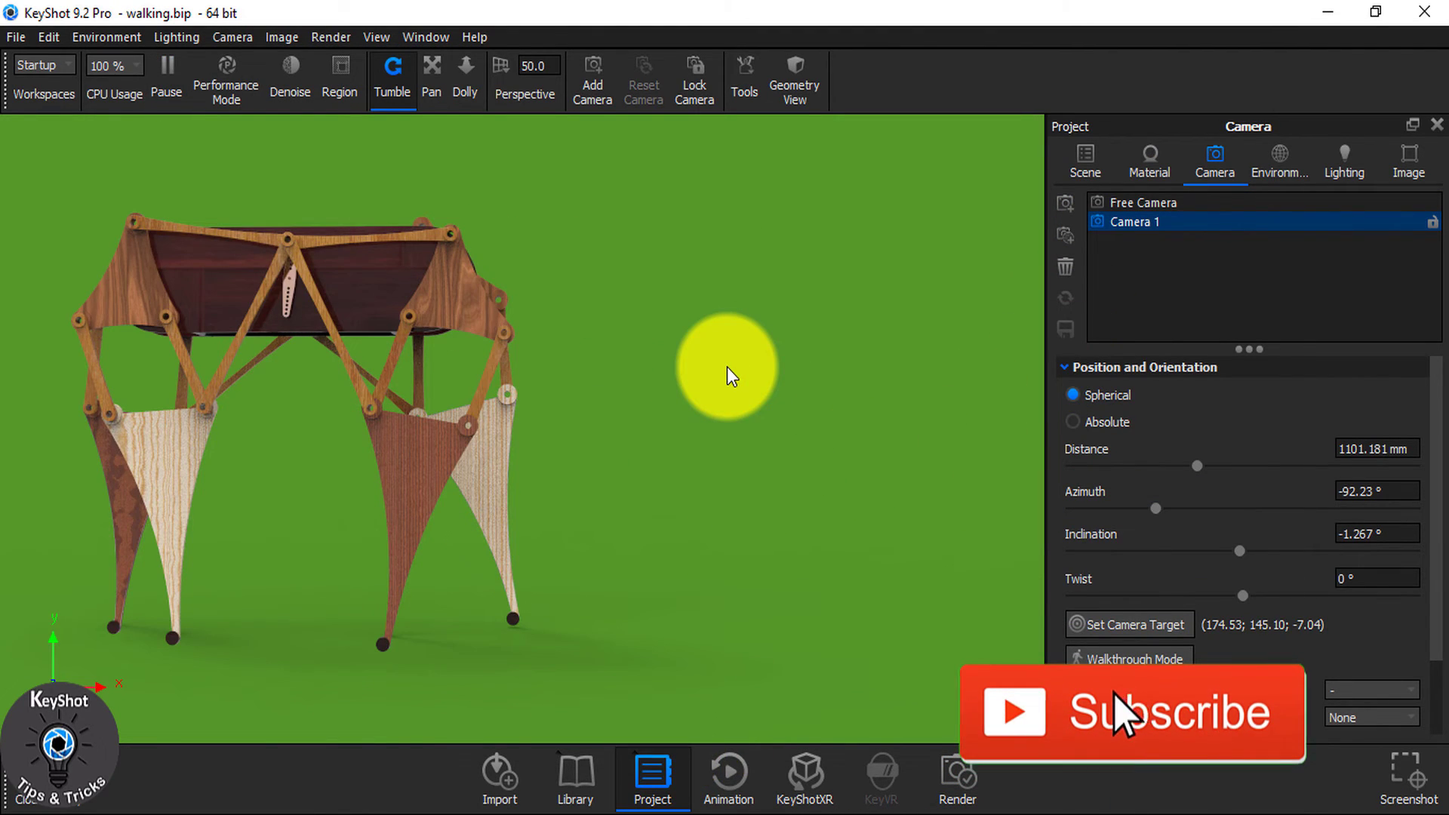